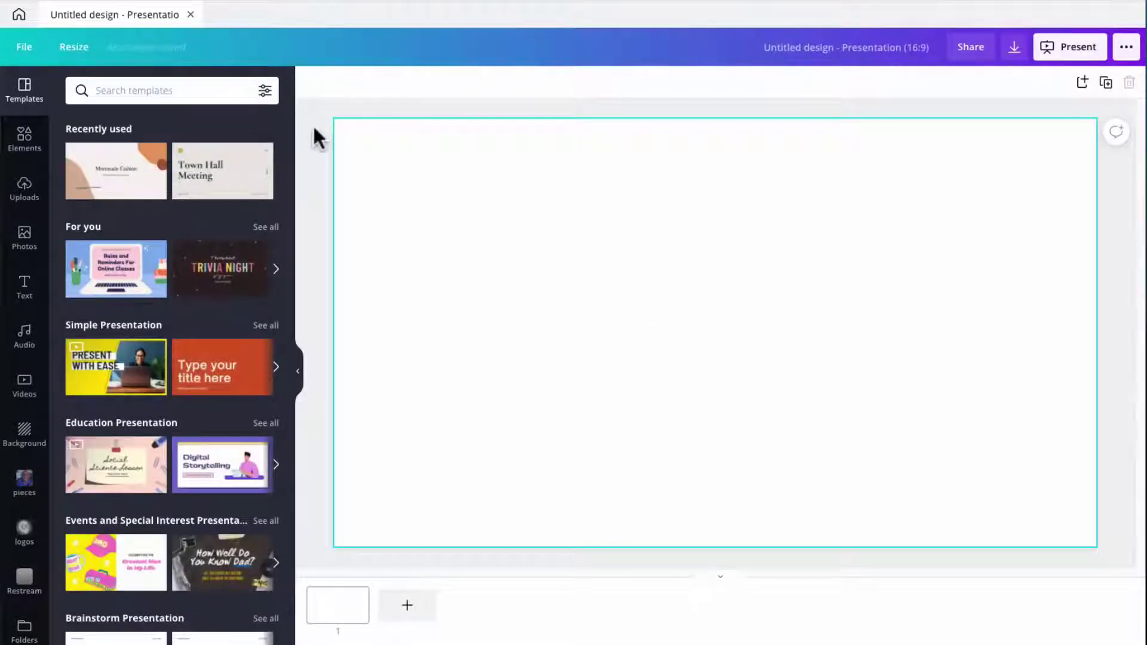
Fill the slide background with the dark Bradley Teaches01 brand colour and show the Restream assets
click(358, 148)
click(312, 83)
click(189, 239)
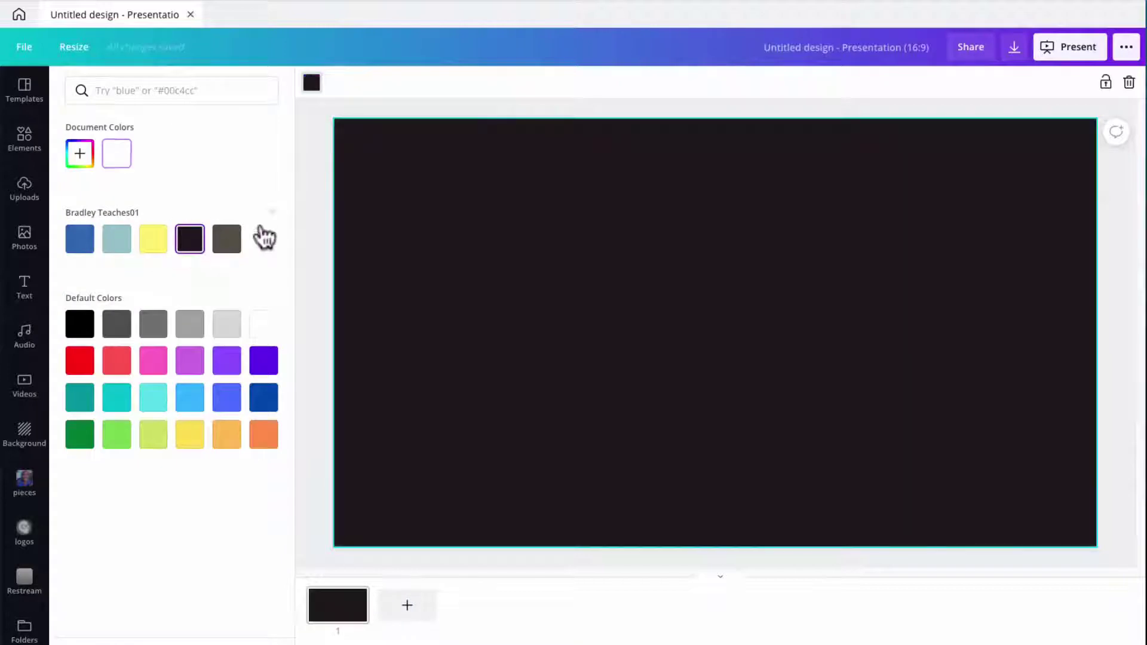
click(316, 209)
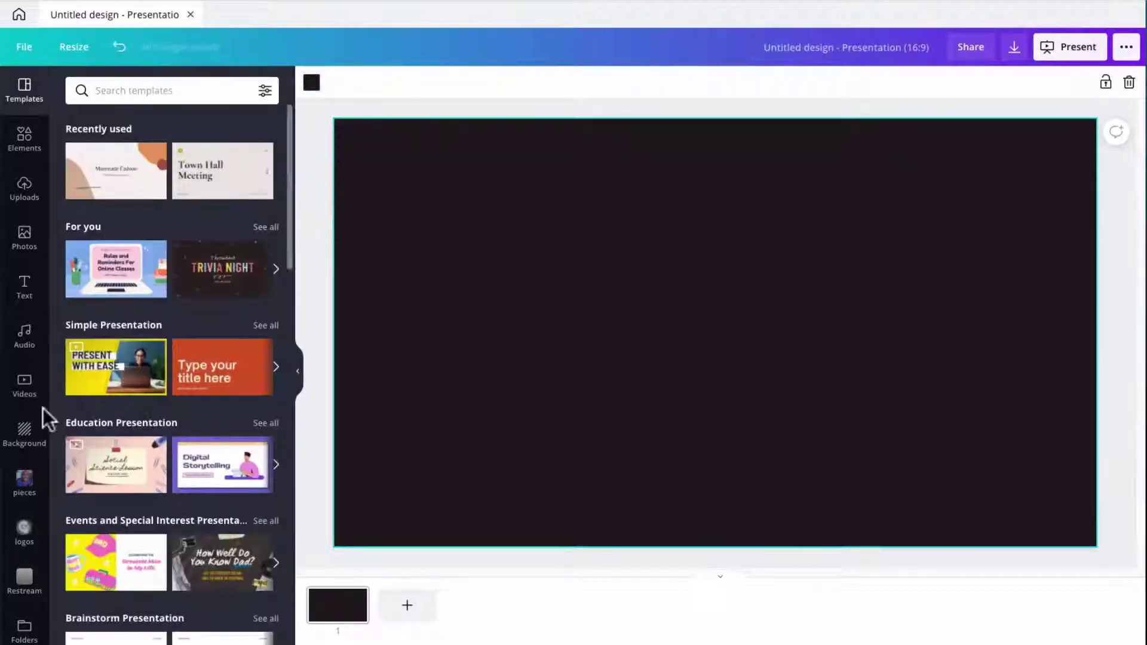
click(25, 588)
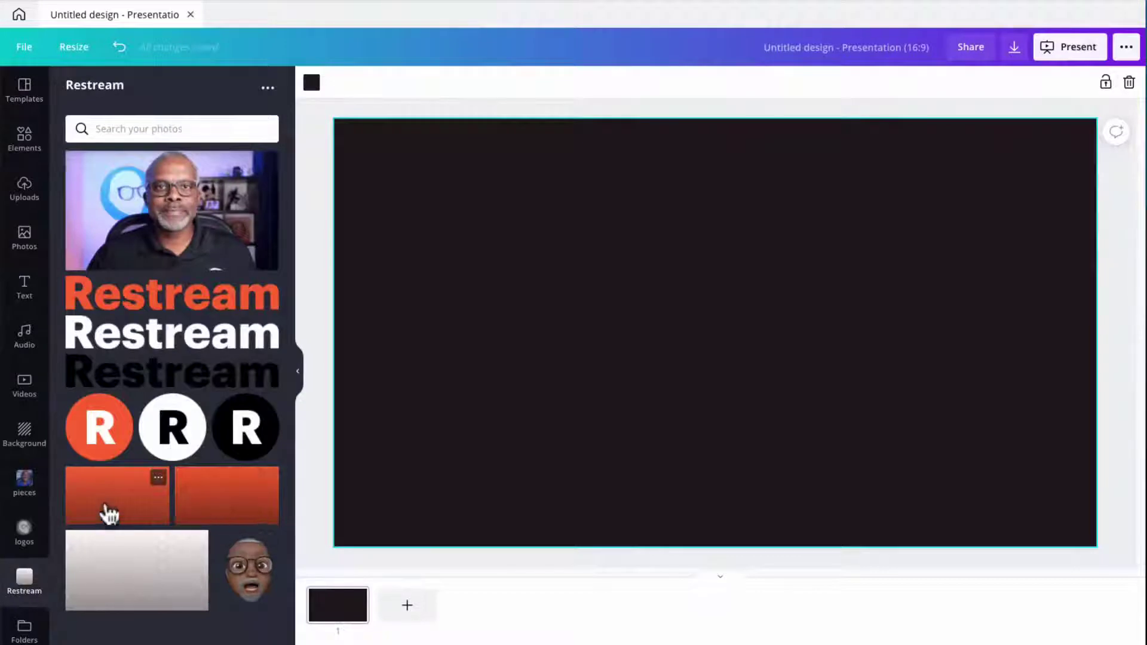
Add the orange R-patterned Restream image, stretch it across the slide and crop it to a thin bottom band
click(110, 508)
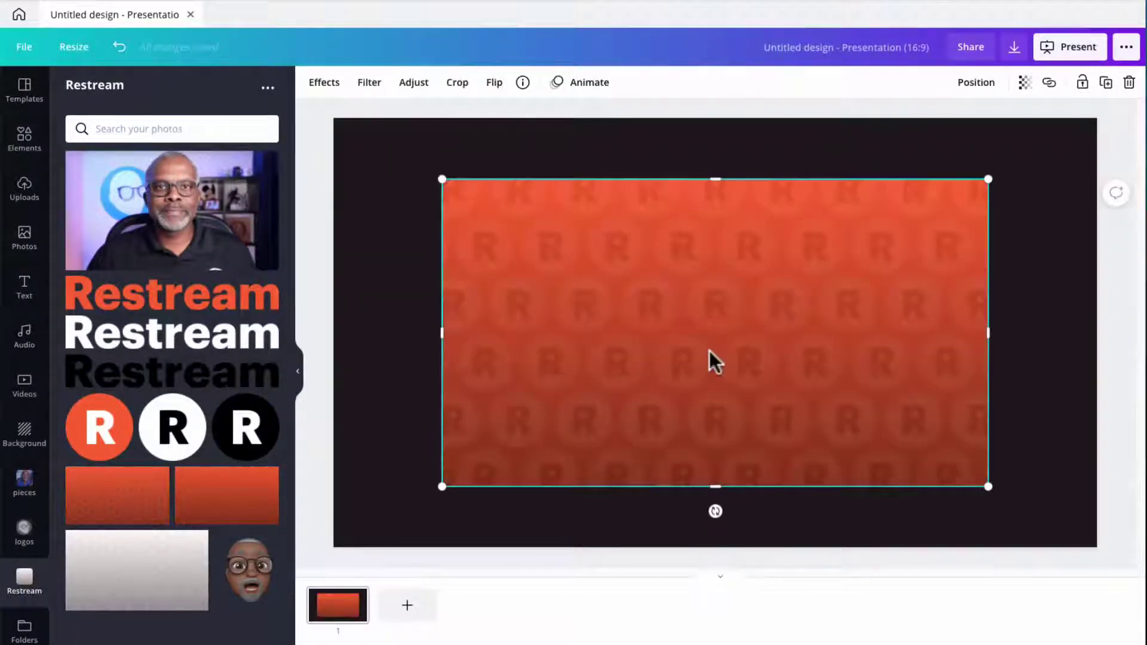
drag(712, 358, 600, 428)
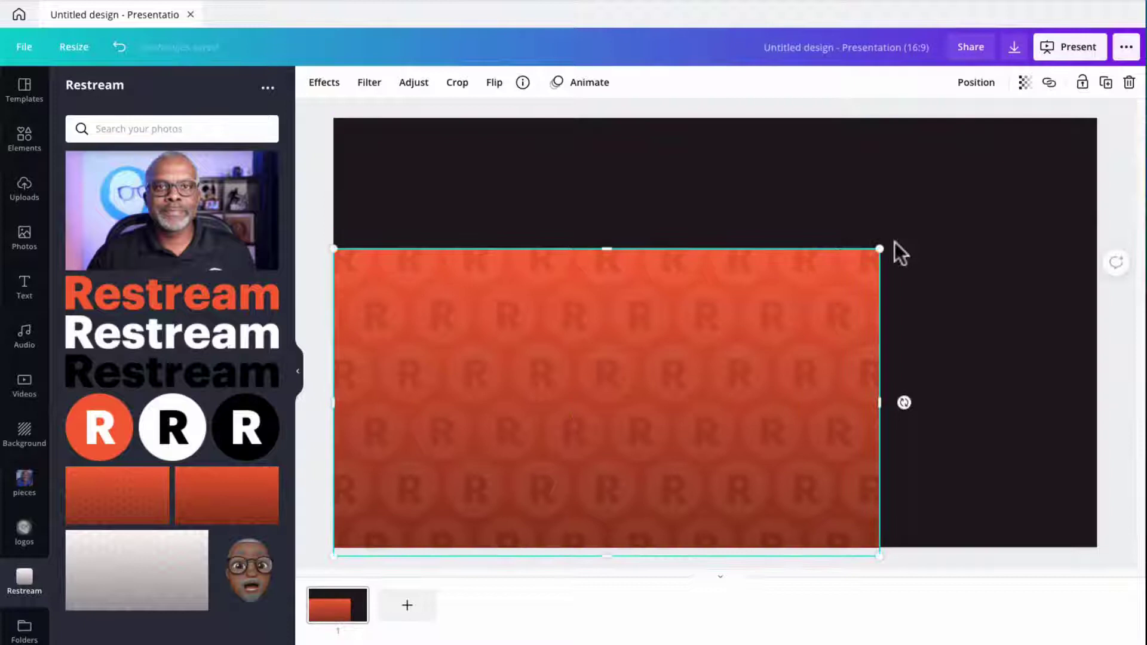
drag(880, 251, 1119, 69)
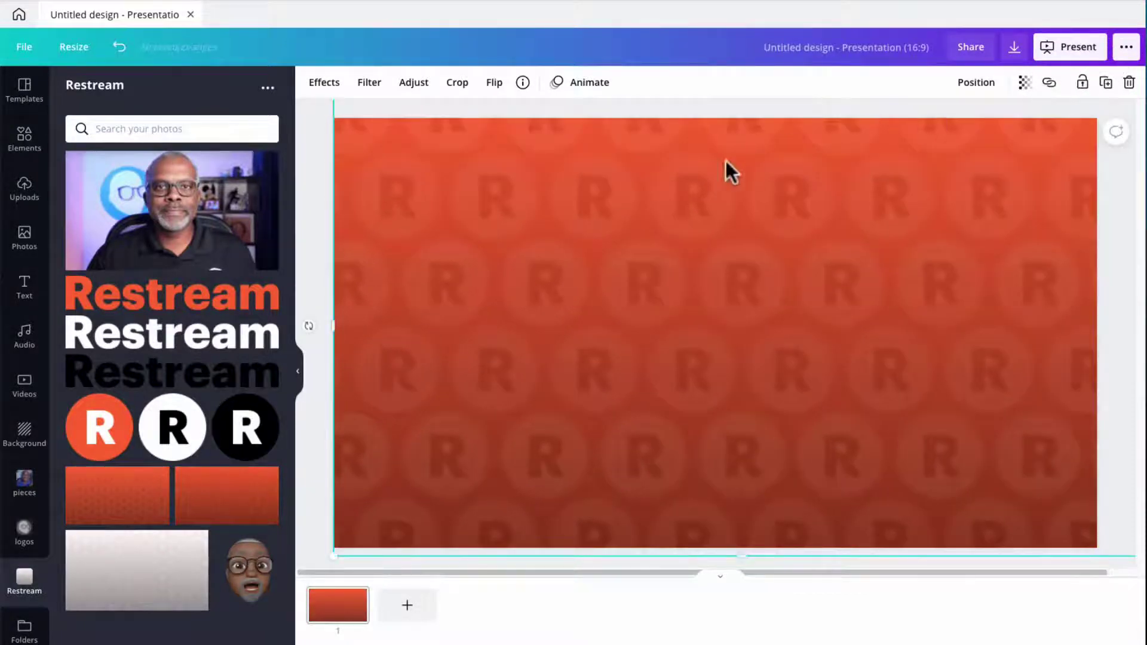
drag(711, 205, 707, 248)
drag(738, 169, 711, 489)
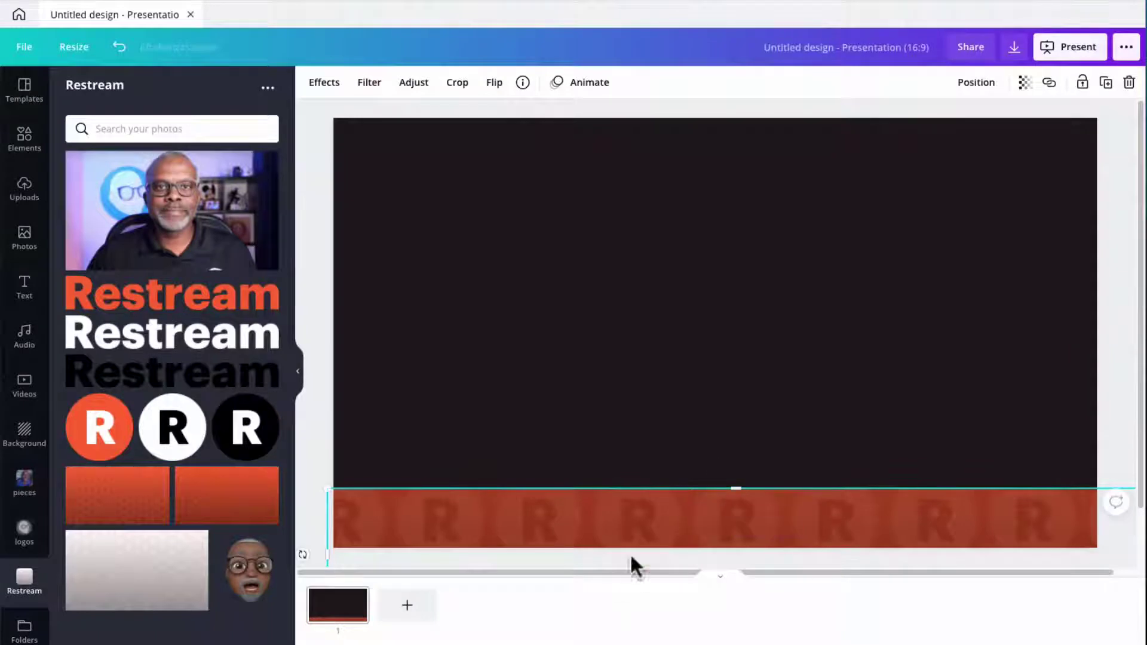
drag(634, 523, 635, 455)
drag(737, 421, 725, 488)
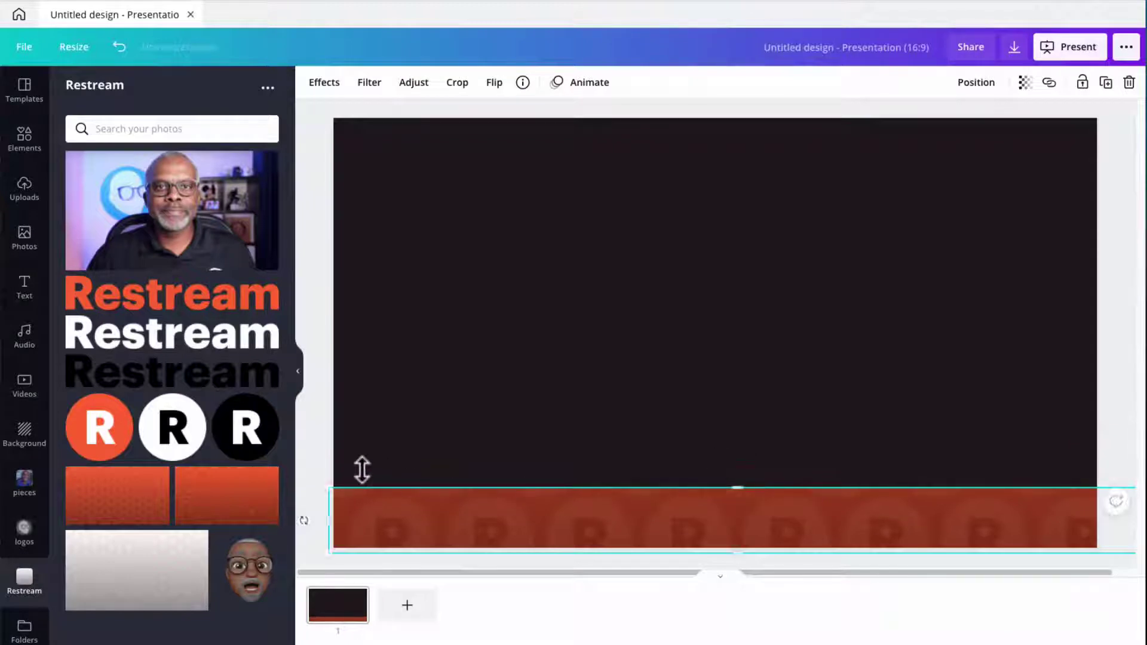
click(317, 449)
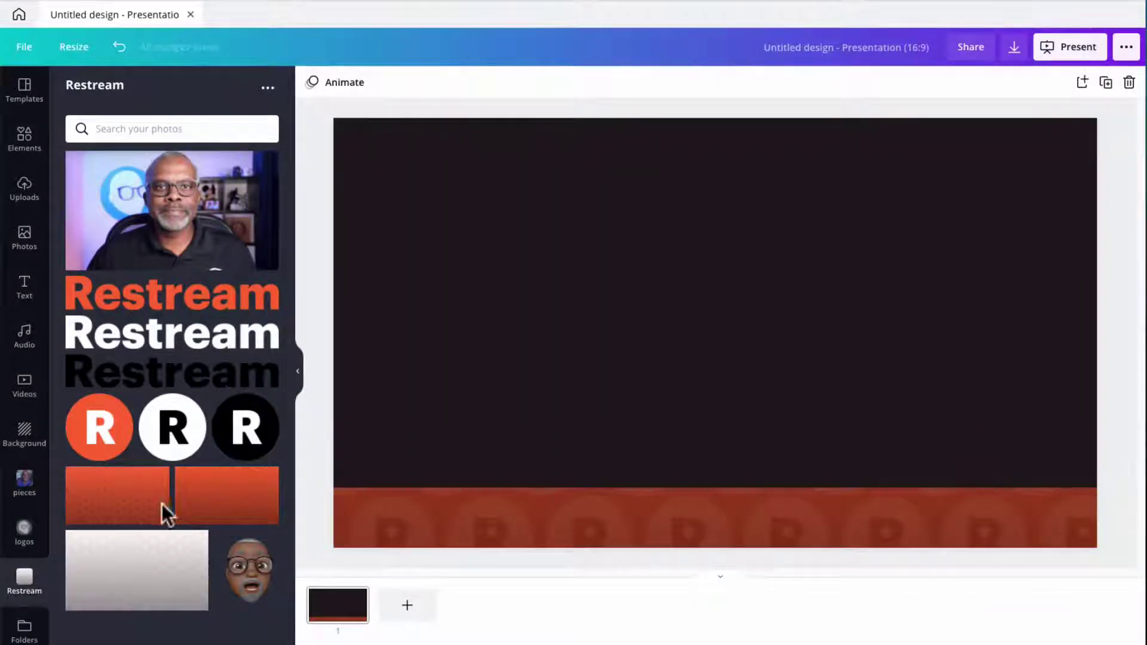
Add the white R circle logo, shrink it and place it at the band's left end
click(168, 426)
drag(654, 341, 394, 430)
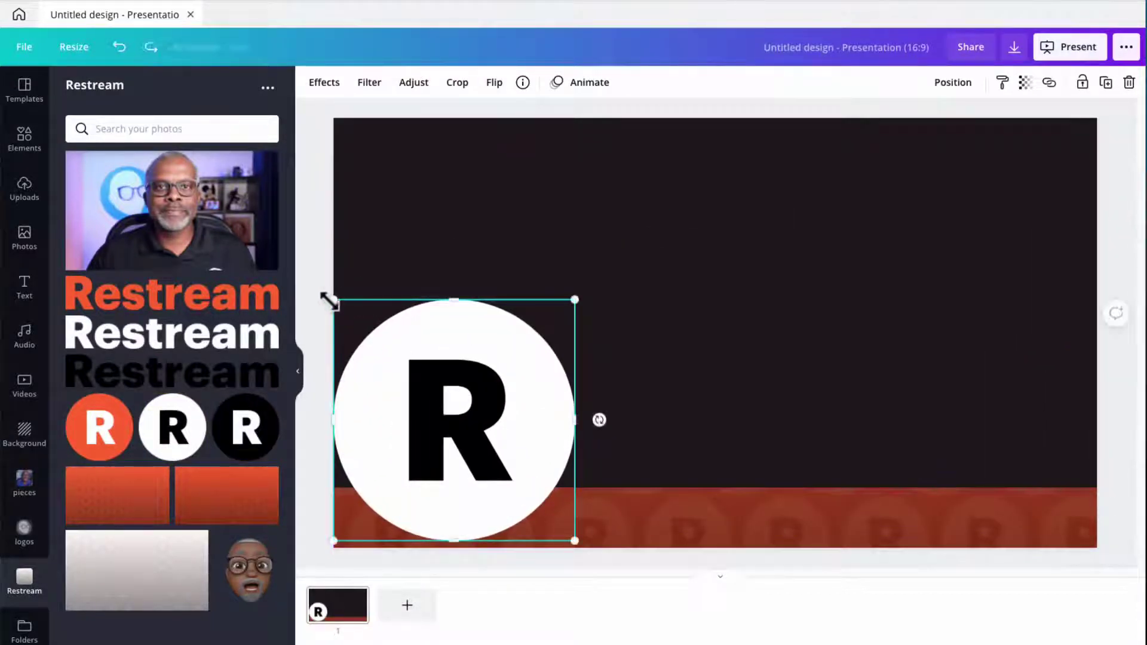
drag(331, 301, 533, 473)
drag(547, 515, 368, 520)
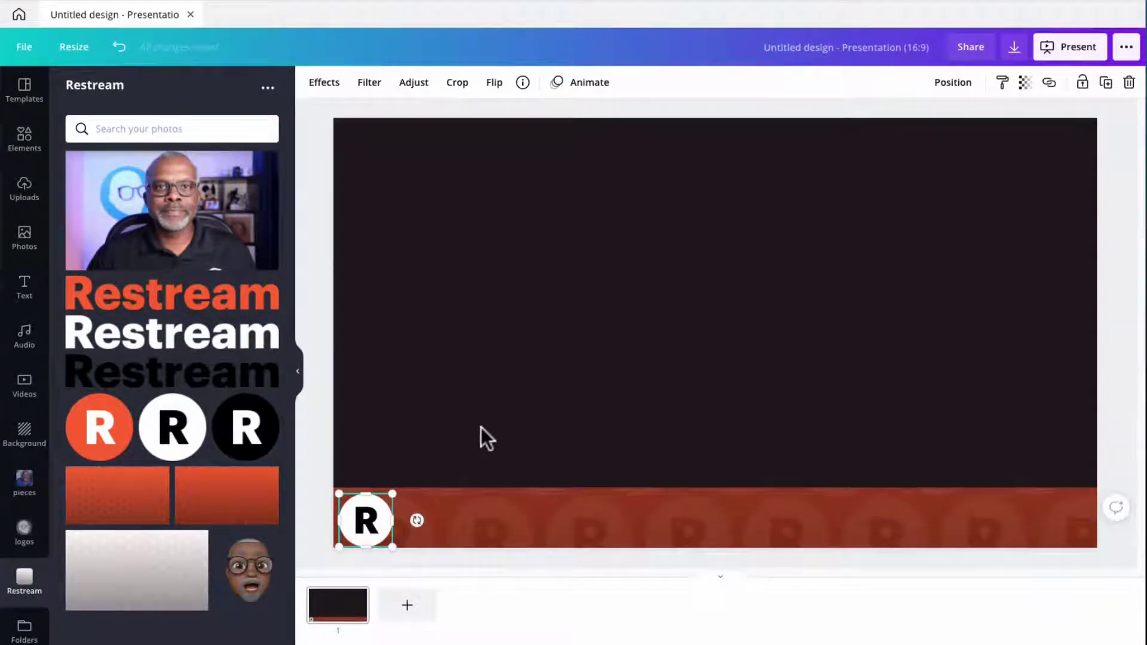
key(shift+Up)
Add the white Restream wordmark and size it onto the band beside the R logo
click(192, 333)
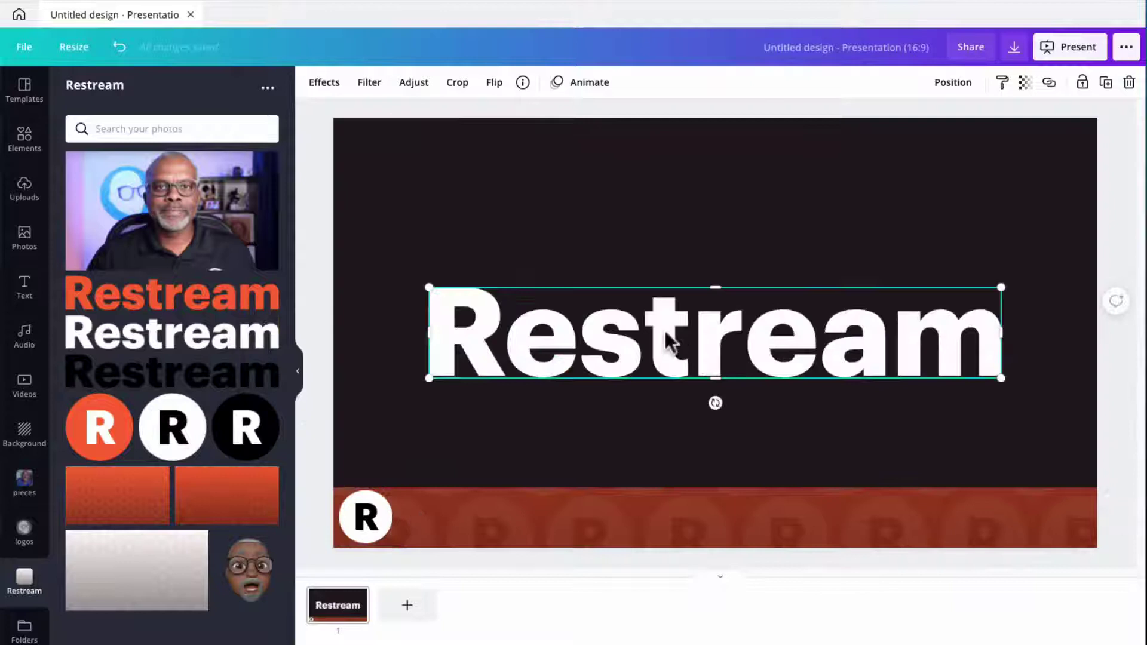
drag(671, 334, 594, 521)
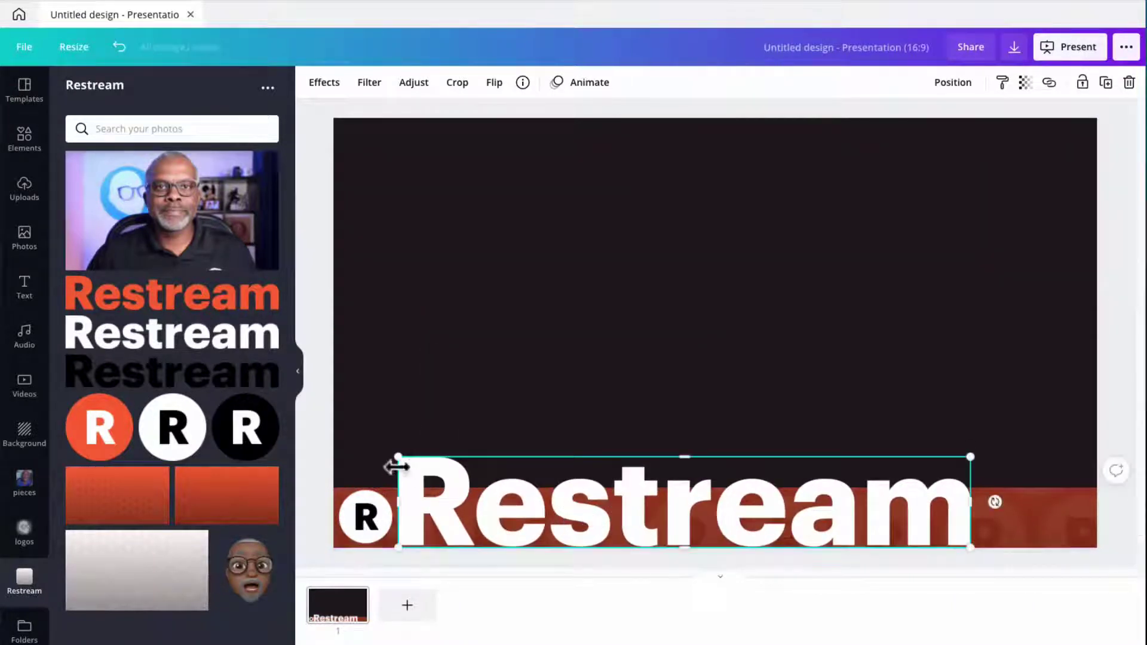
drag(402, 454, 423, 514)
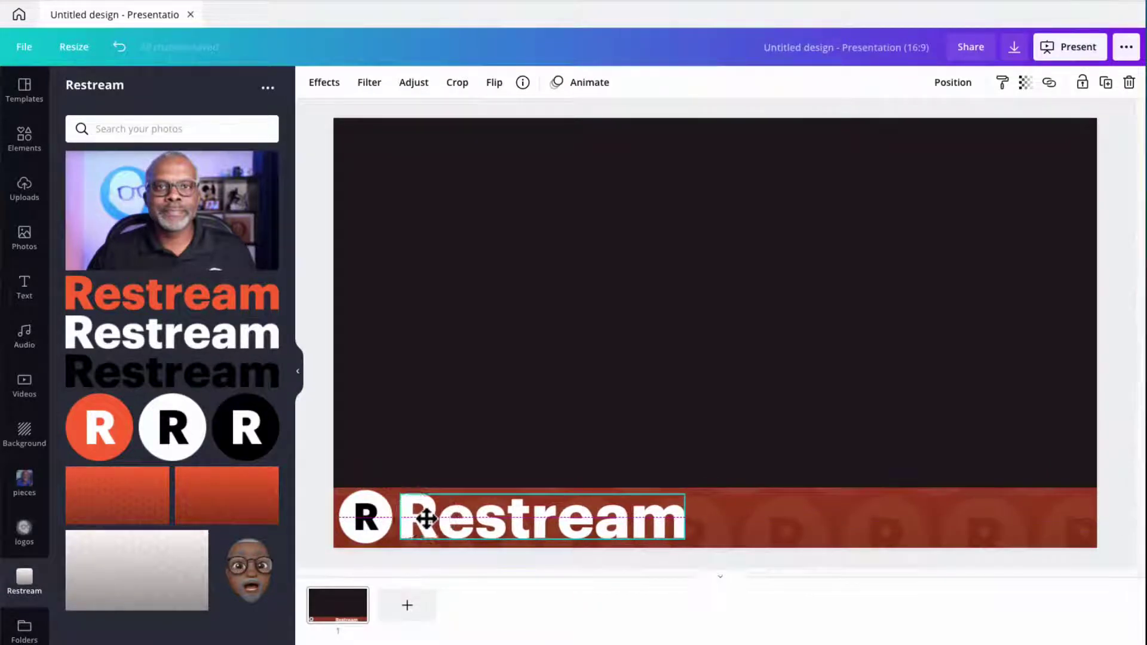
click(461, 361)
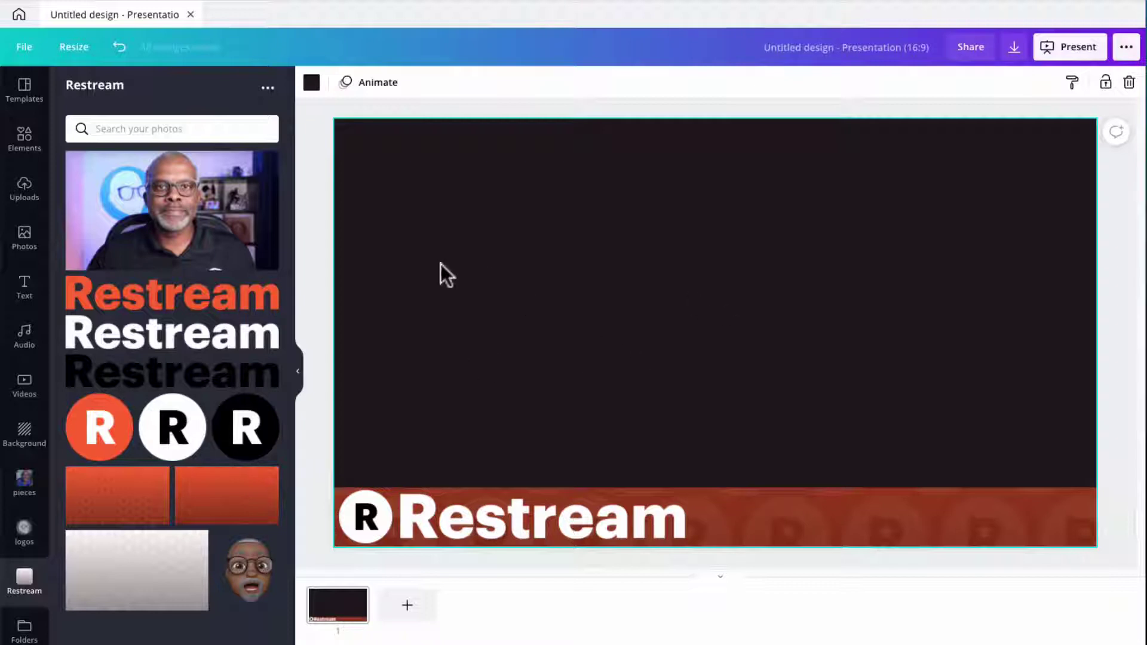
Add a heading reading '.io/join/BVteaches' and move it onto the band beside Restream
click(25, 290)
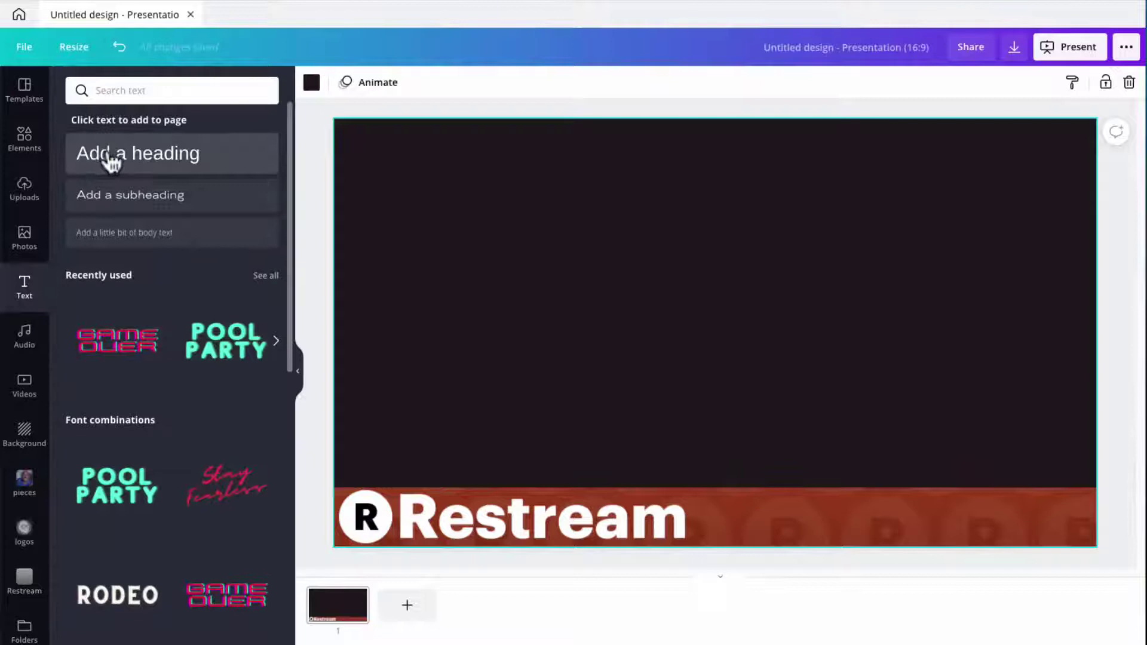
click(79, 156)
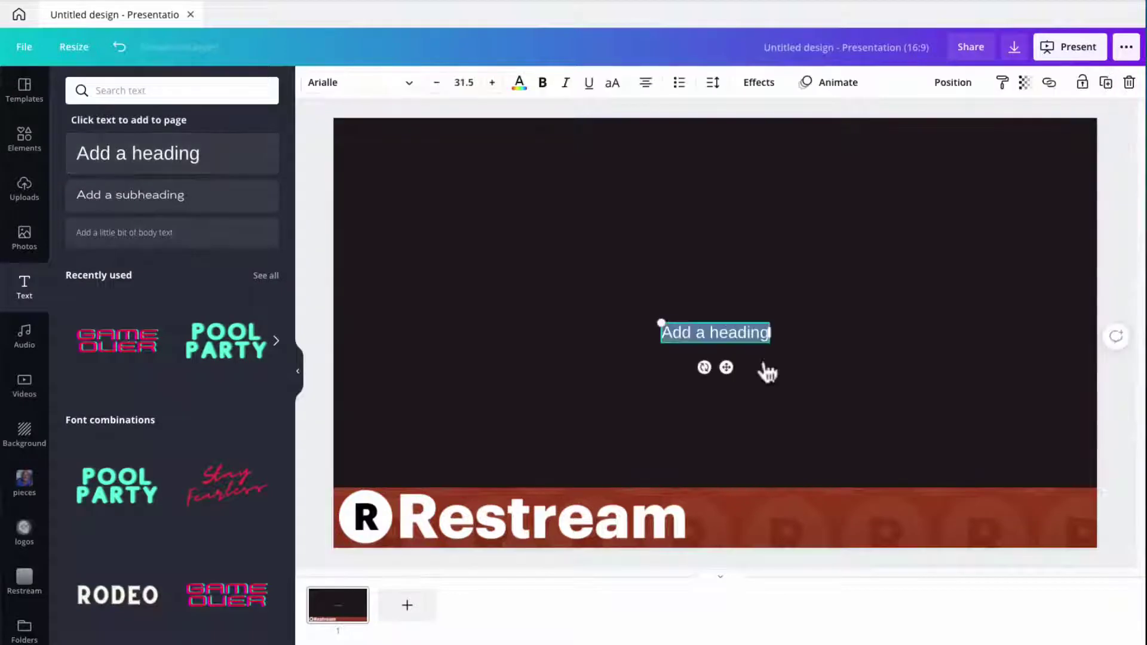
double_click(728, 333)
triple_click(730, 332)
key(BackSpace)
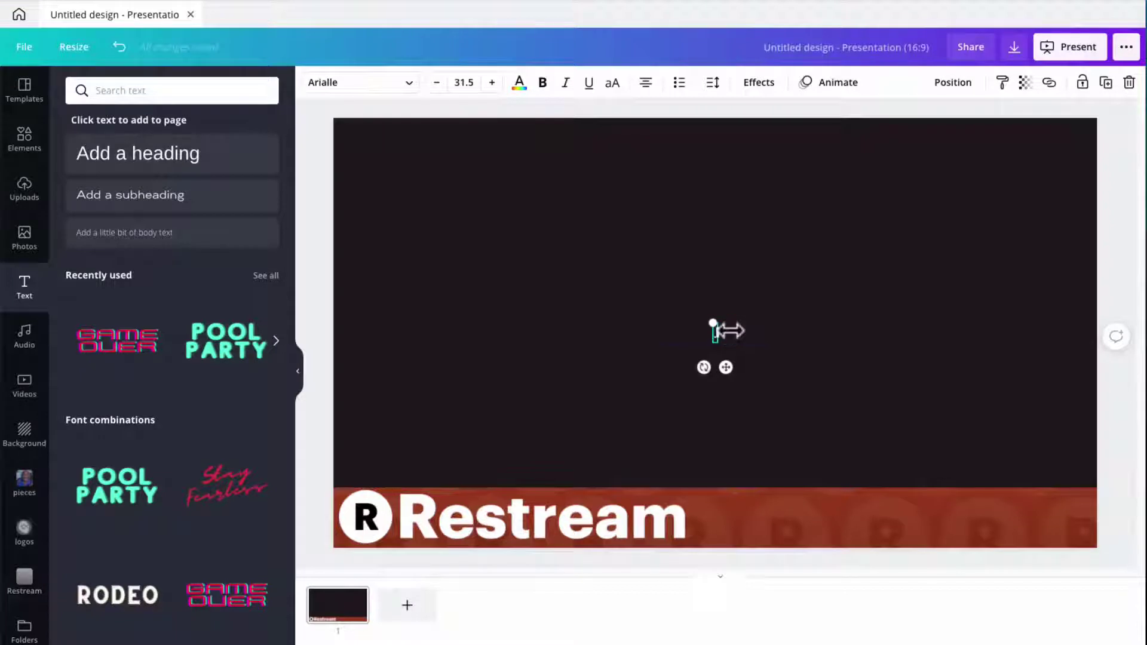
text(.io/join)
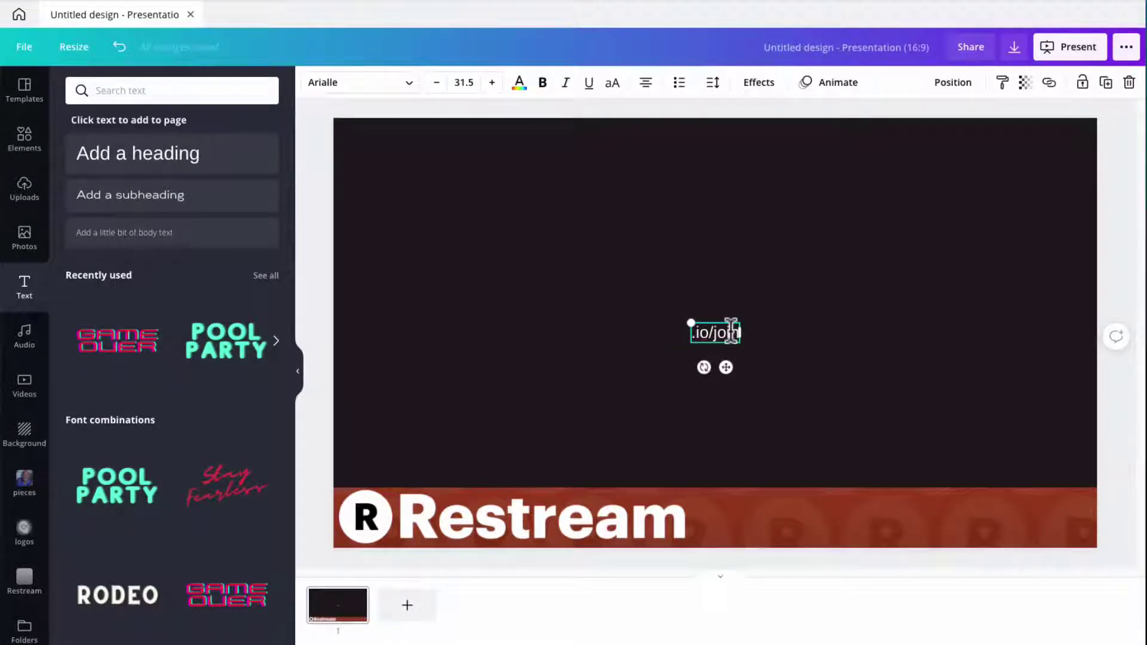
text(/BVteaches)
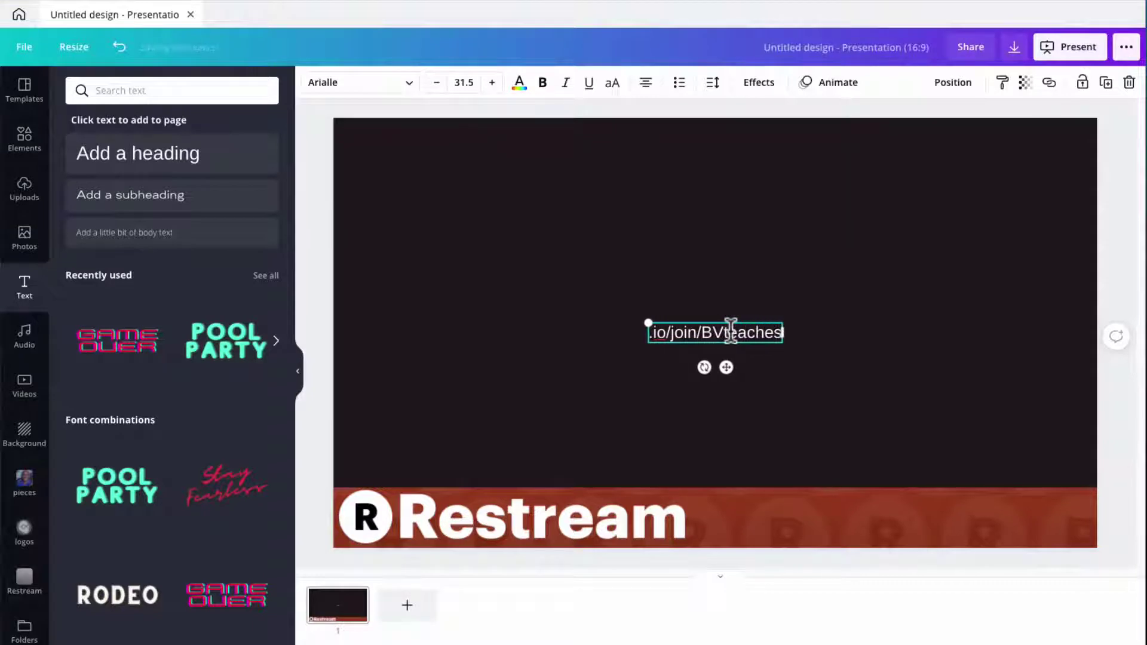
click(661, 258)
drag(696, 342, 741, 533)
Make the URL text bold, dark and size 49.5
double_click(741, 532)
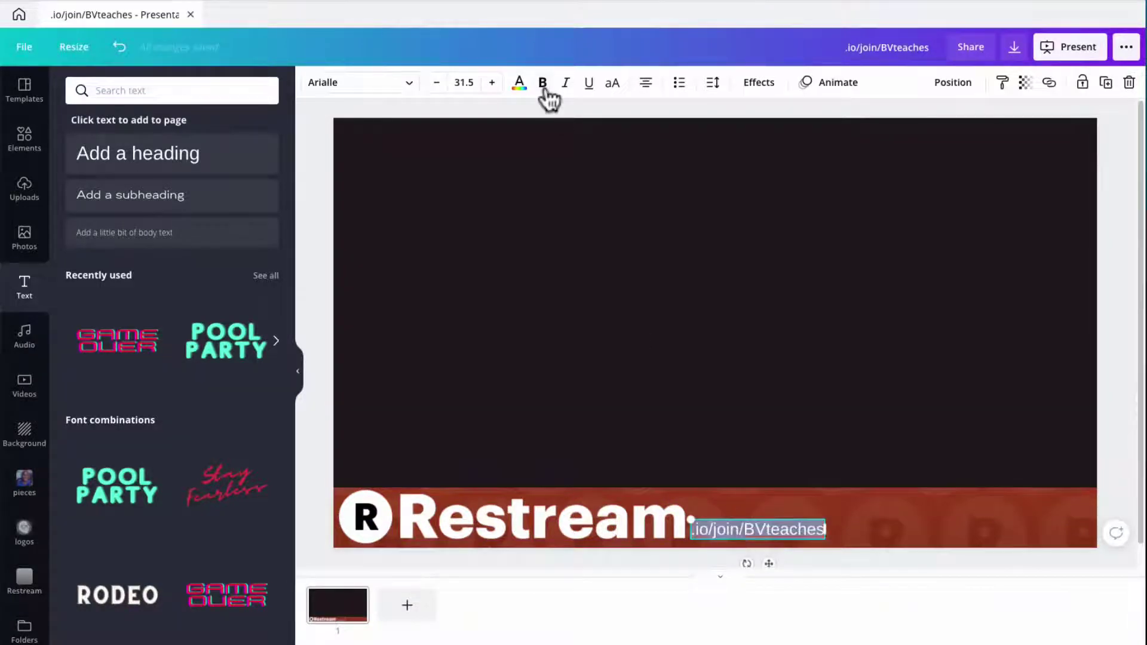
click(543, 84)
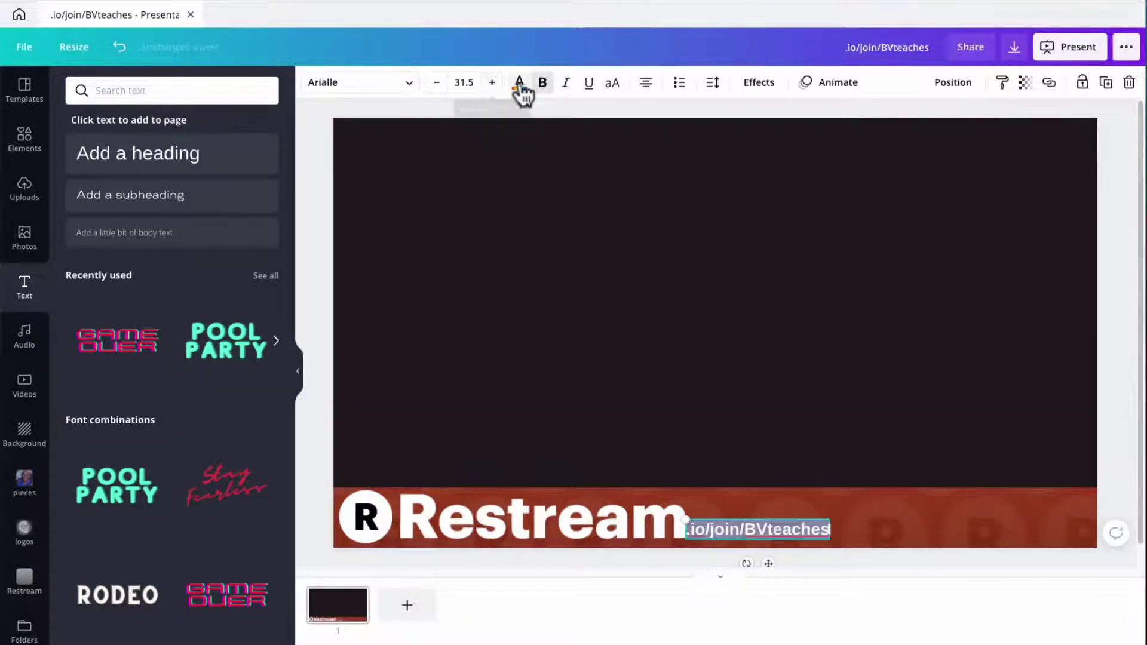
click(519, 85)
click(118, 157)
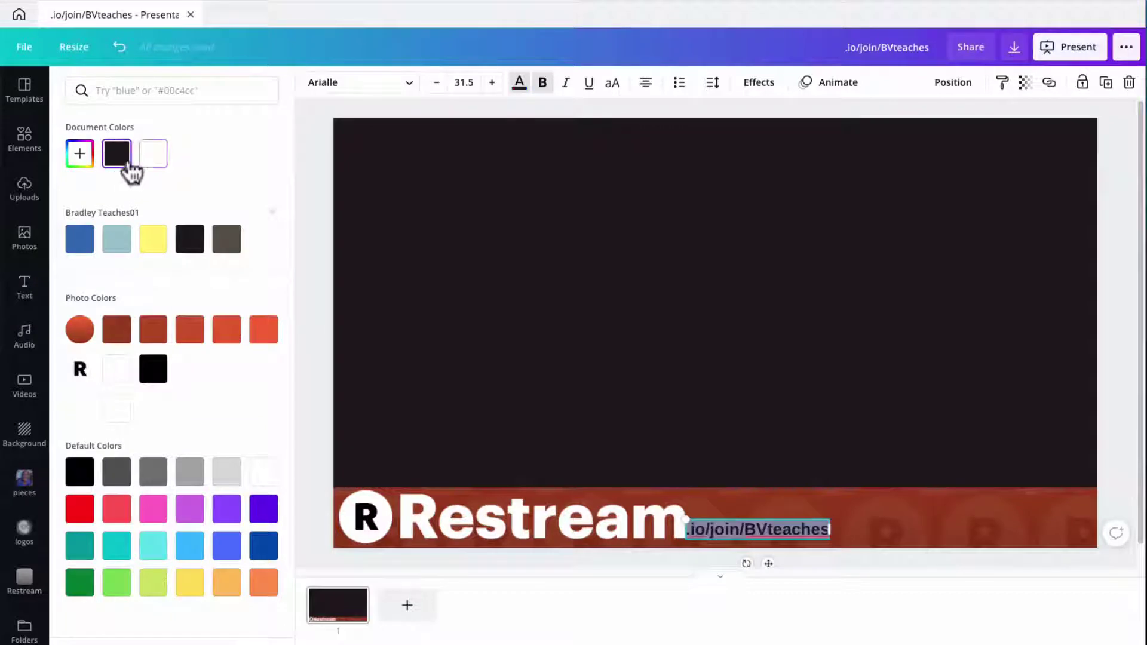
click(493, 84)
click(493, 84)
click(493, 83)
click(492, 84)
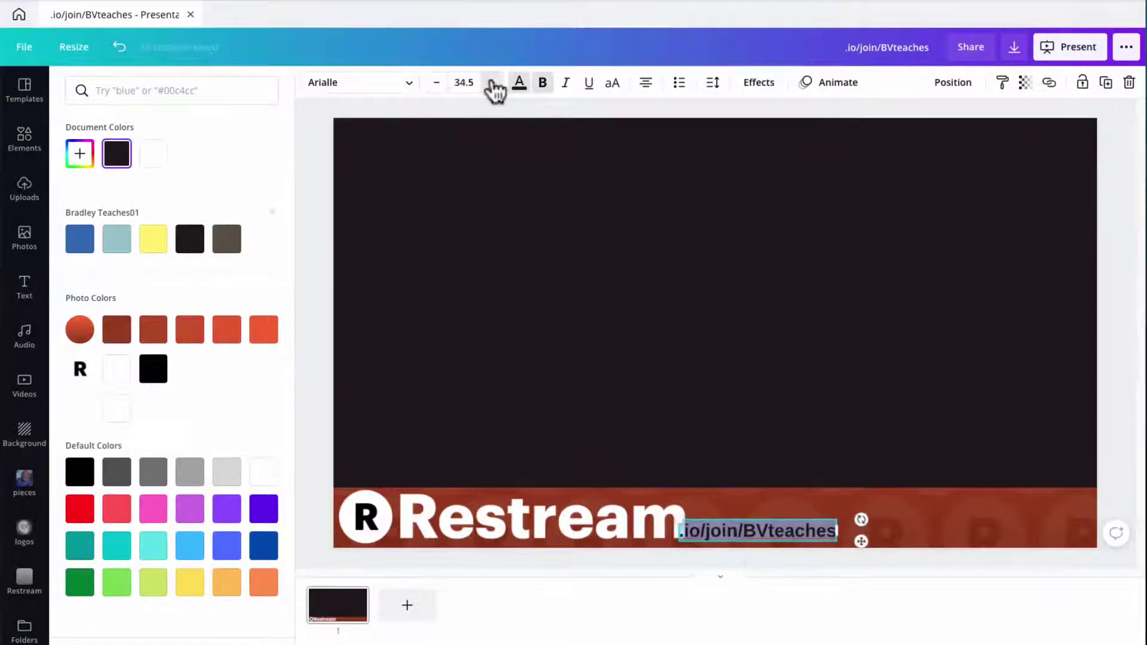
click(493, 84)
click(493, 84)
click(493, 84)
click(493, 84)
click(493, 84)
click(493, 84)
click(493, 84)
click(493, 84)
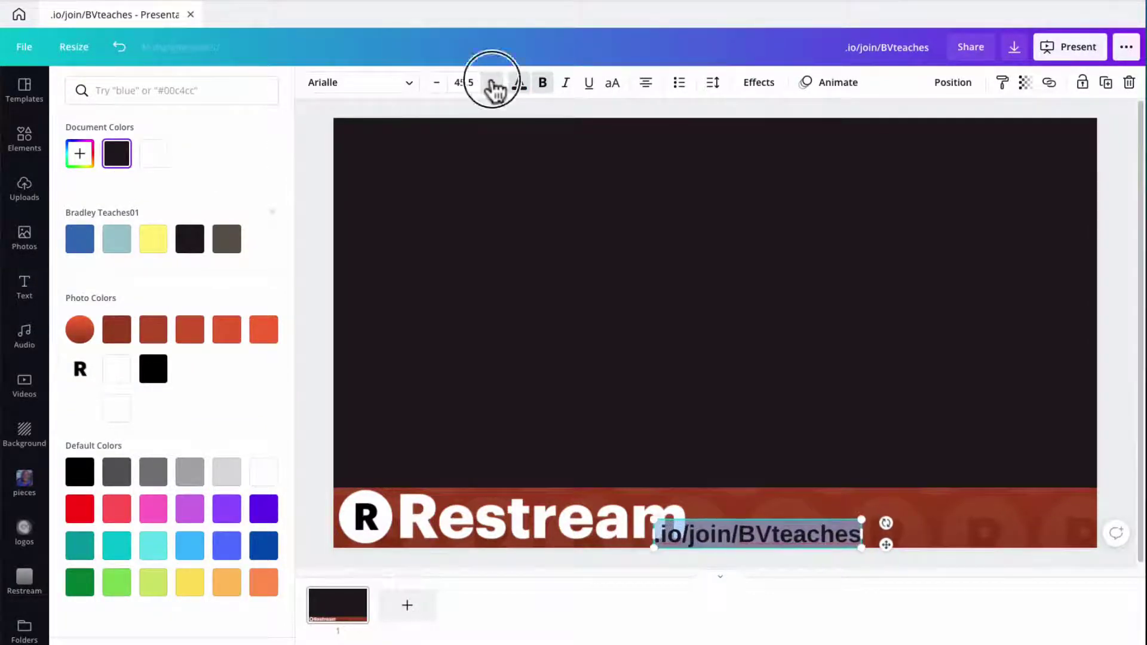
click(493, 84)
click(493, 83)
click(493, 83)
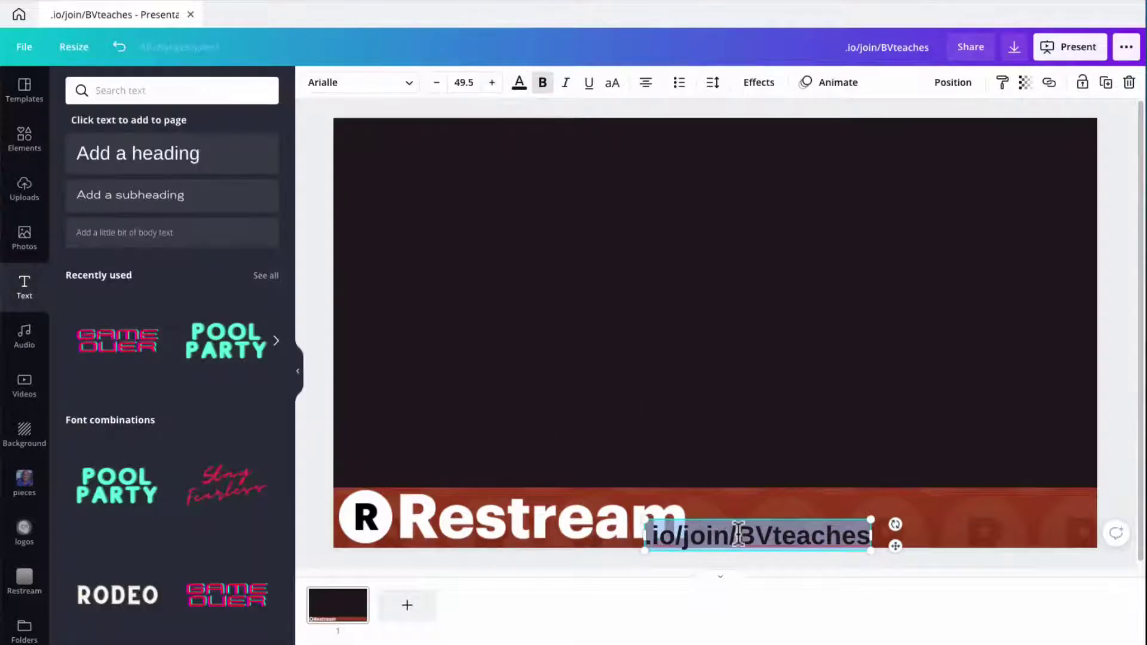
click(742, 481)
Shift the URL text right so it sits snugly after the Restream wordmark
drag(737, 540, 781, 534)
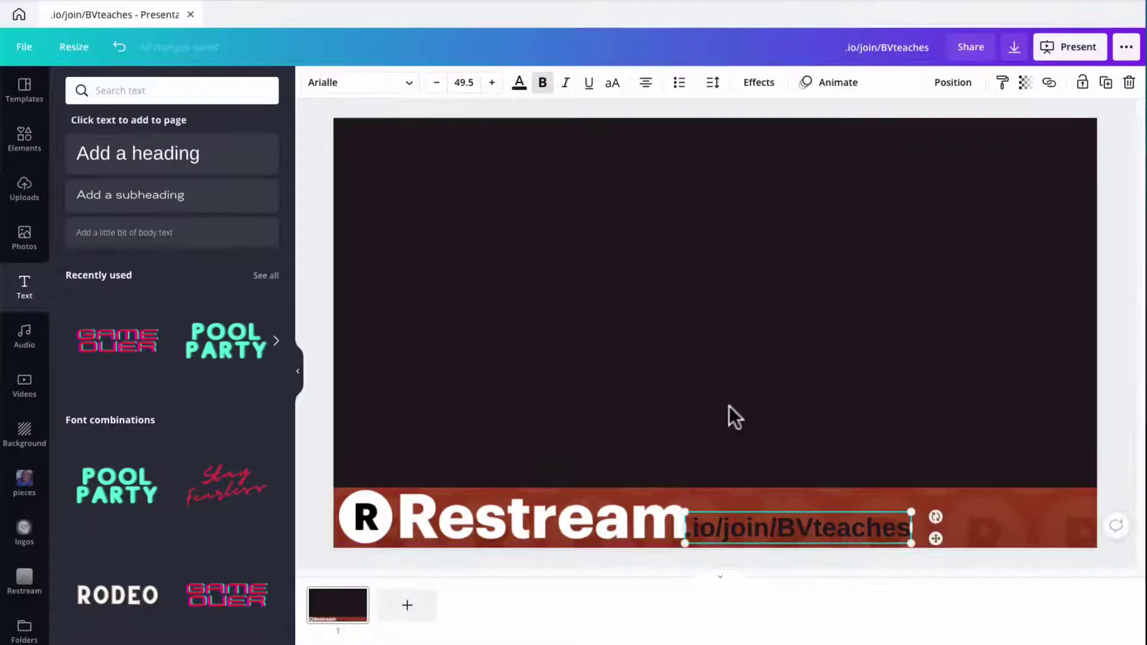
click(730, 401)
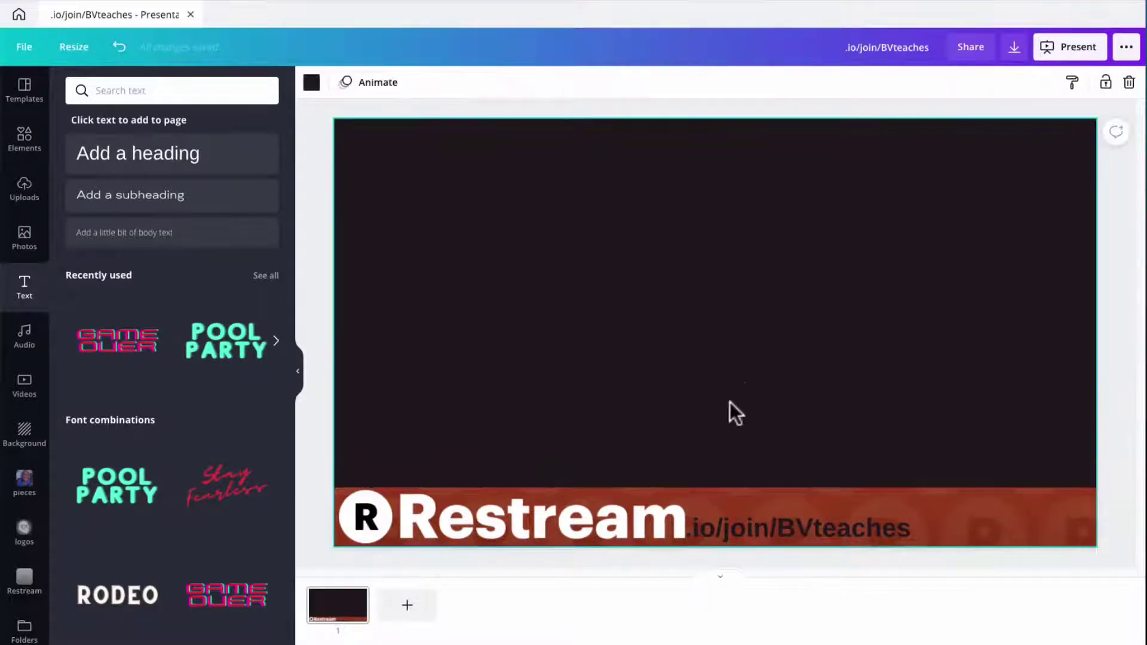
click(769, 536)
key(Right)
key(Right)
key(Right)
key(Right)
key(Right)
key(Right)
key(Right)
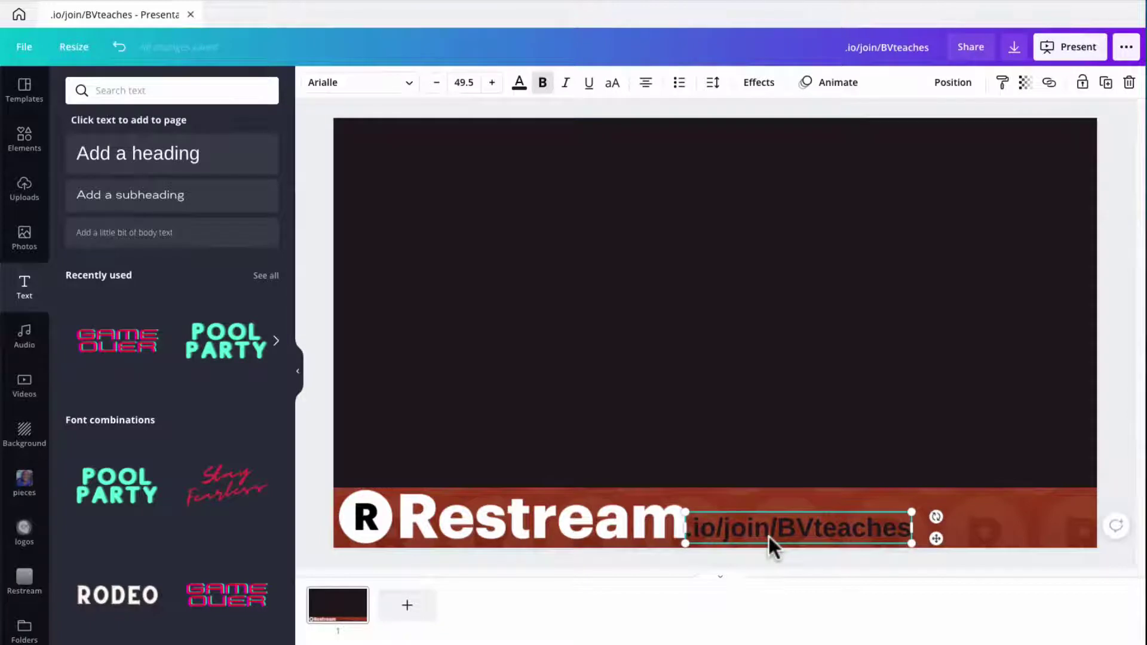
click(777, 434)
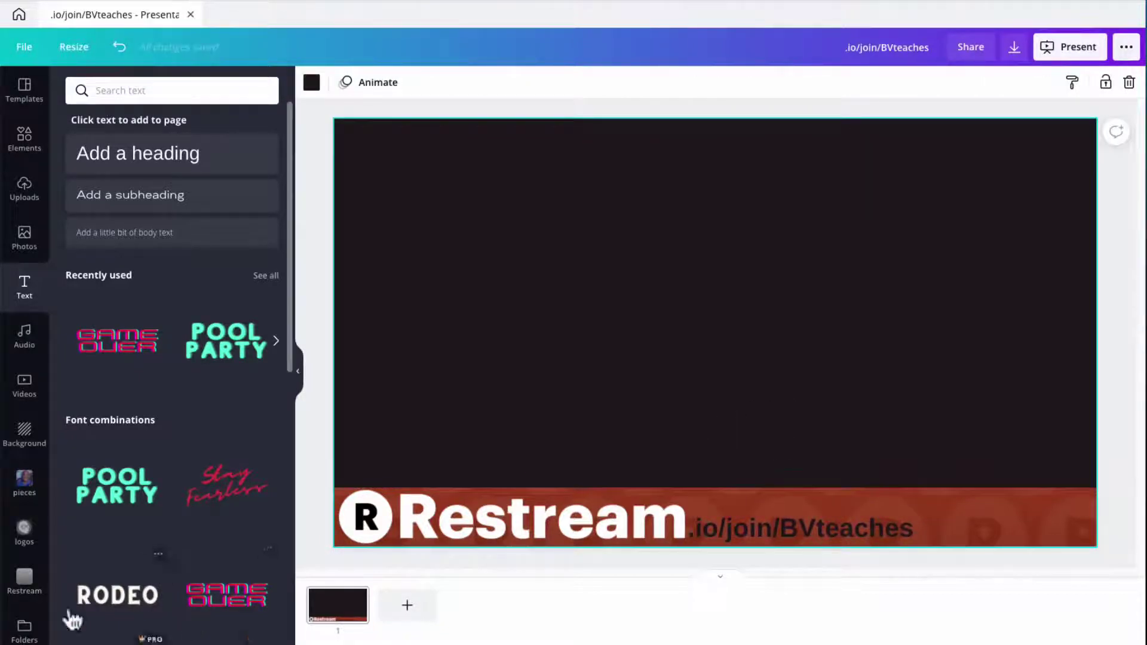
Add the black glasses-avatar logo from the logos folder, sized about 279 wide in the bottom-right corner
click(25, 577)
click(25, 534)
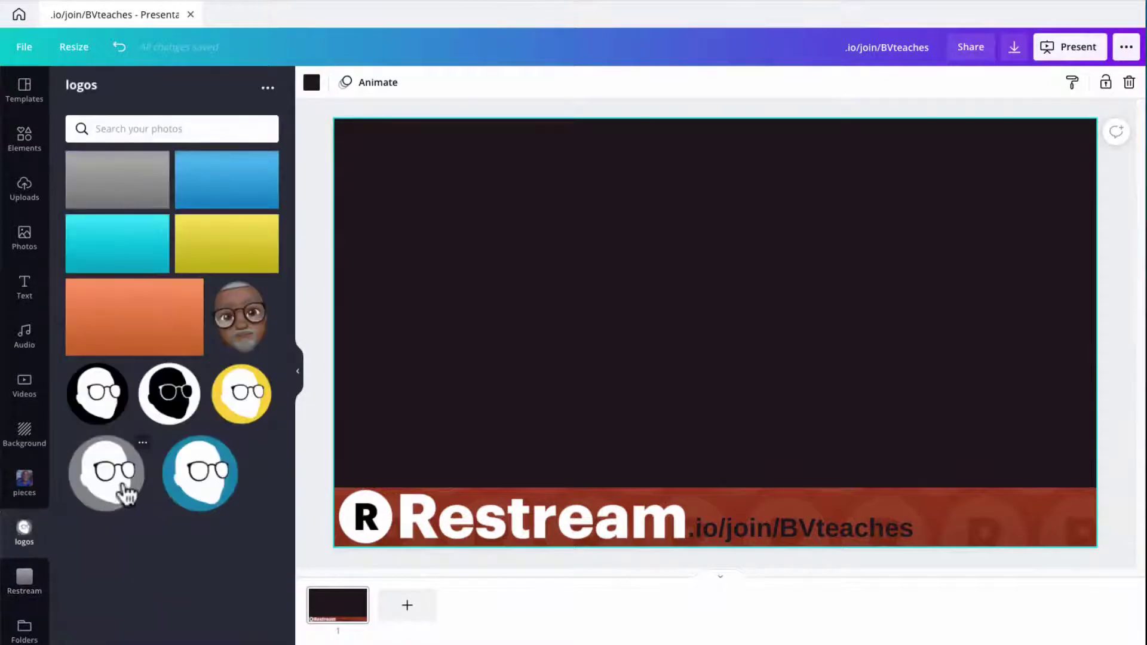
click(98, 395)
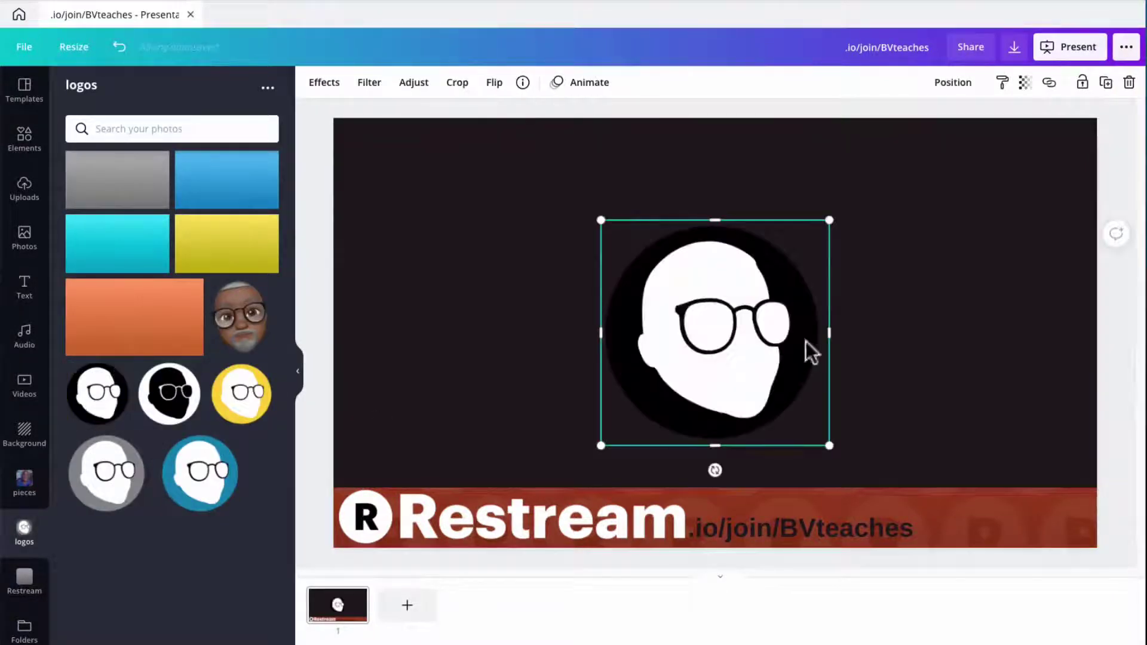
drag(694, 367, 971, 468)
drag(878, 325, 1011, 449)
drag(1070, 492, 1042, 491)
click(735, 374)
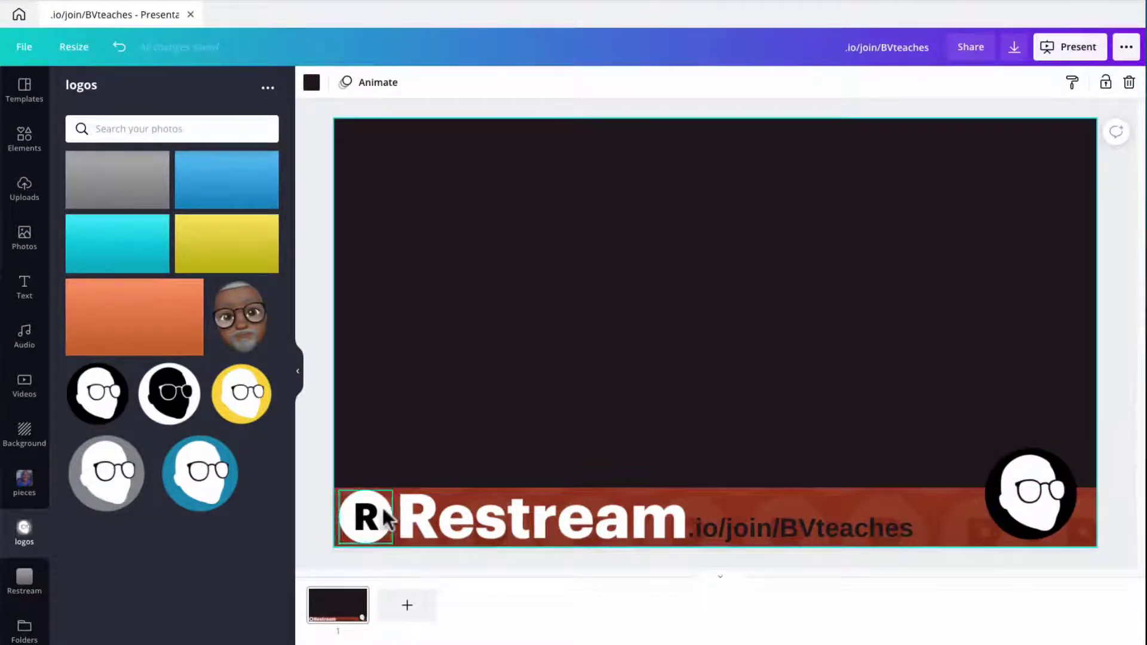
click(936, 508)
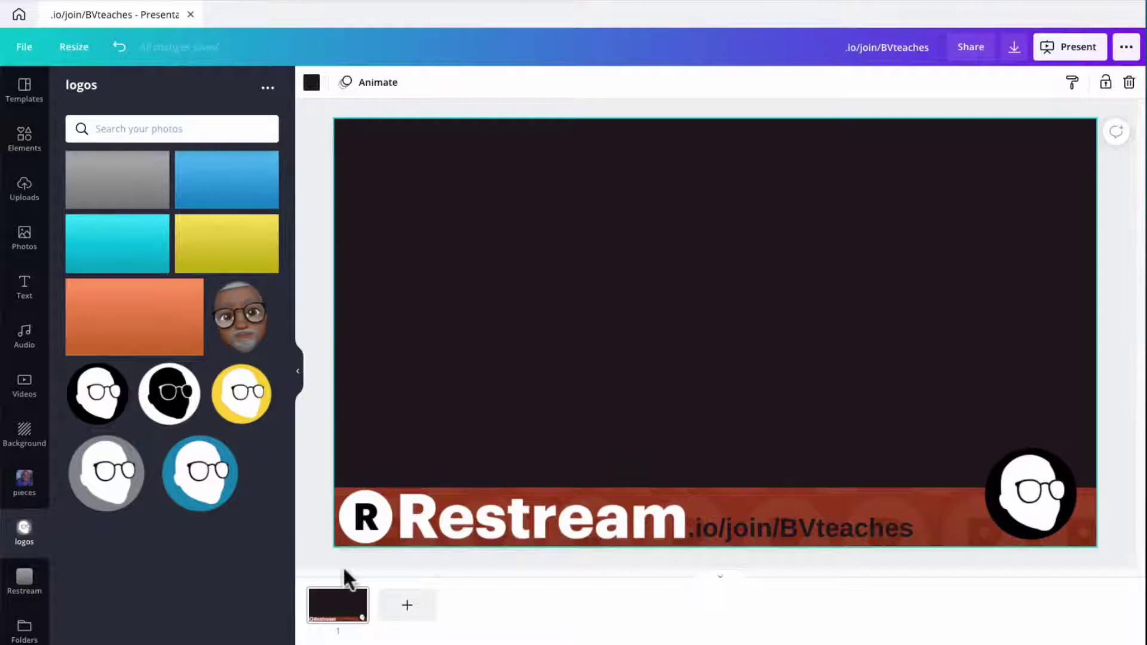
Add a second page and place the orange Restream tile as a thin bar across its lower left
click(407, 609)
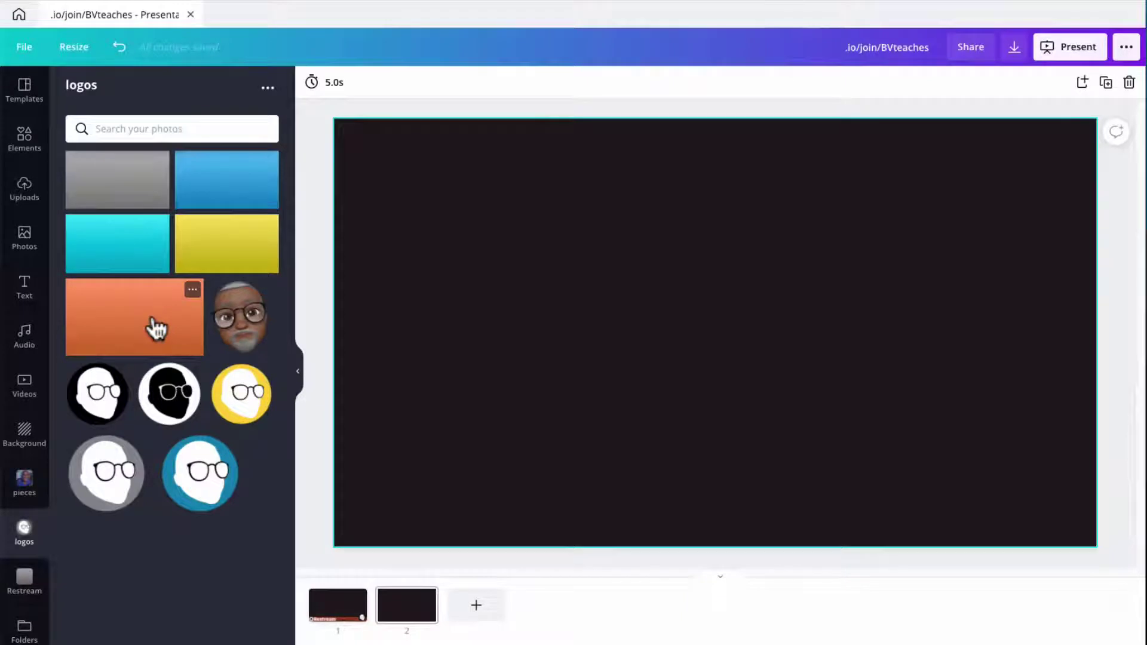
click(24, 589)
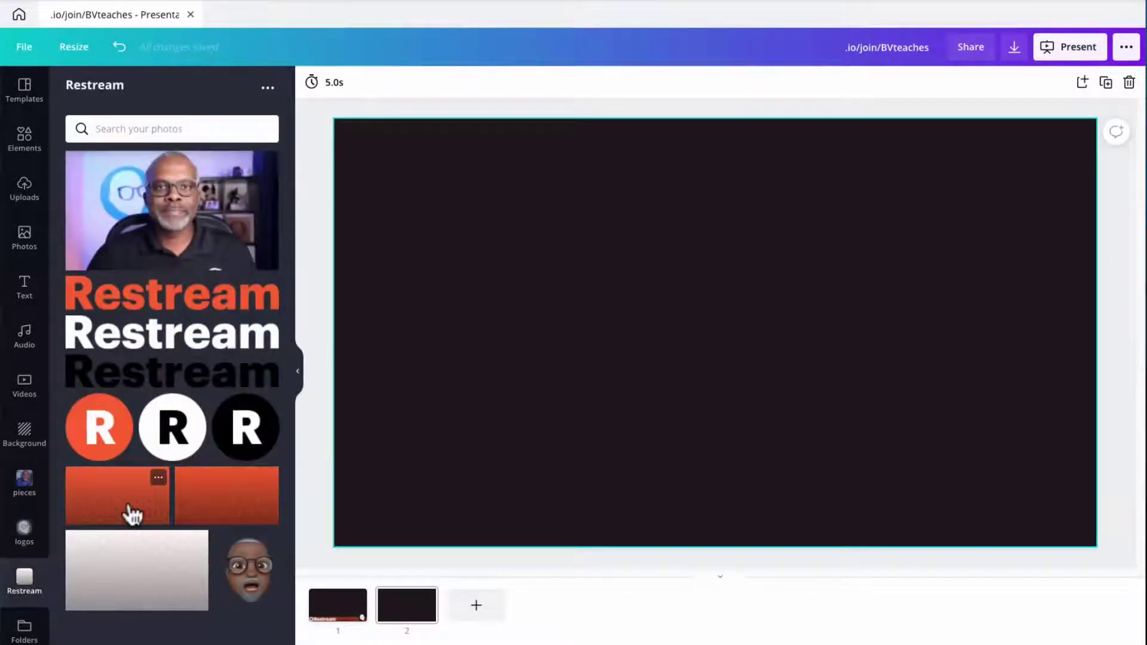
click(133, 513)
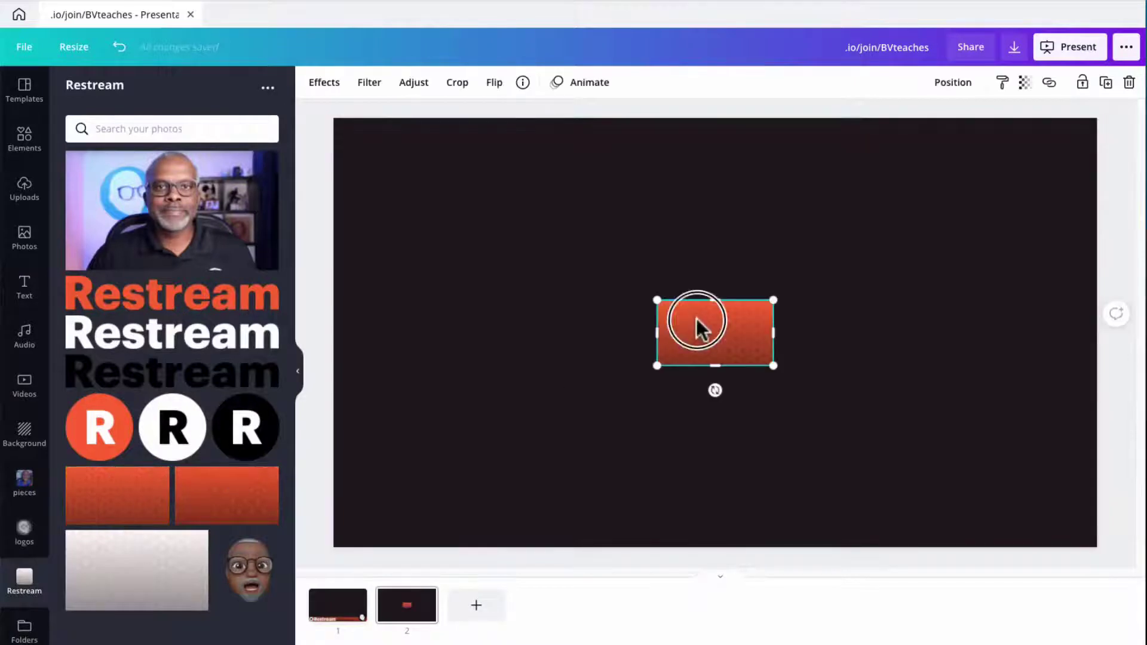
drag(697, 318, 918, 409)
drag(725, 392, 581, 451)
drag(547, 308, 583, 454)
click(537, 344)
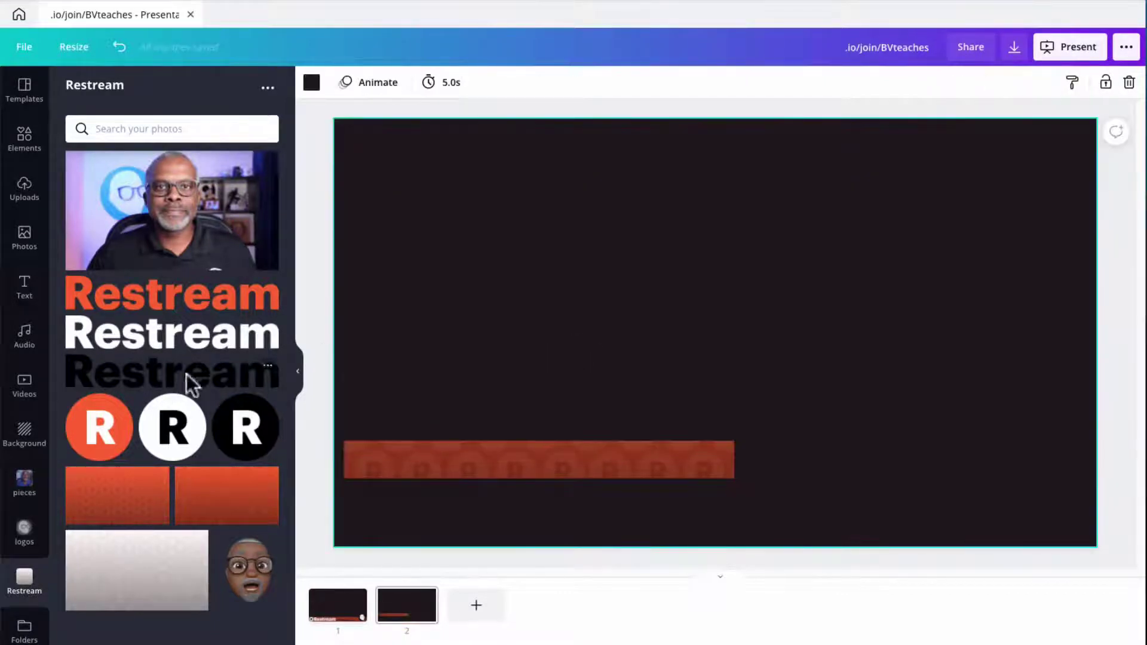
Add a square from Elements and flatten it into a thin strip by the orange bar
click(25, 150)
click(96, 213)
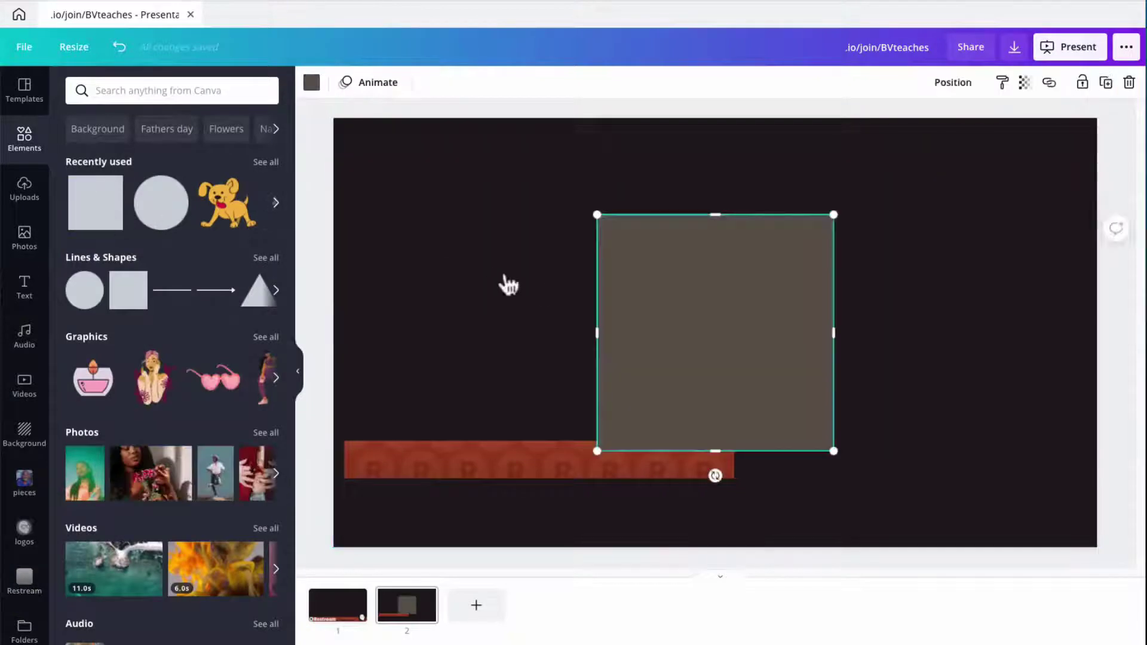
drag(709, 312, 485, 270)
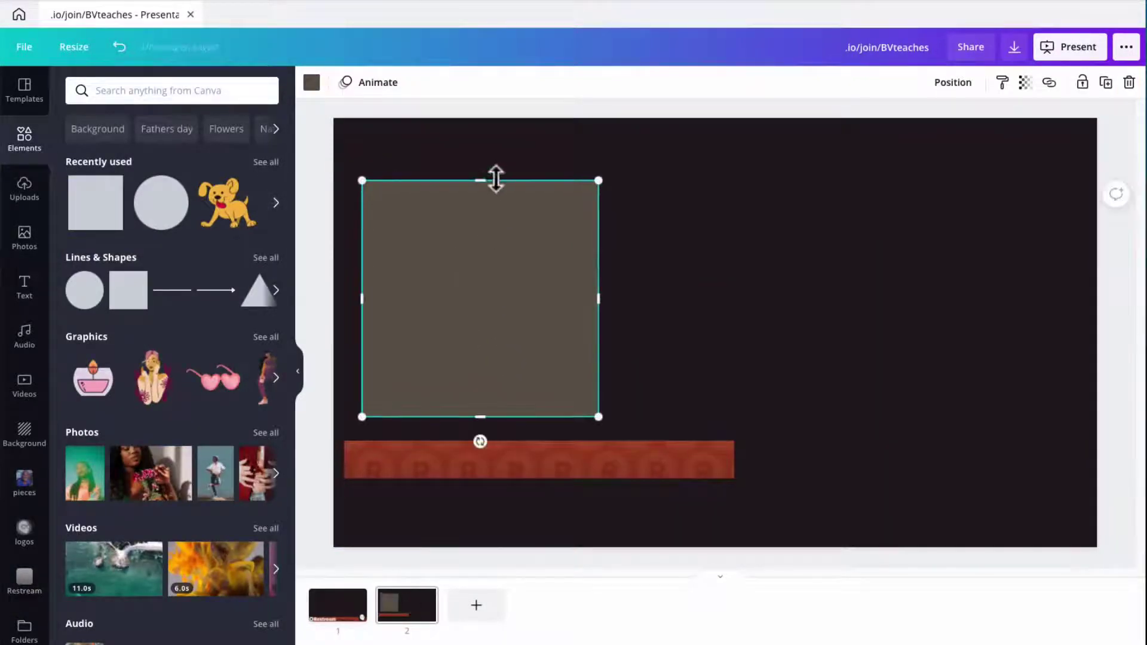
drag(496, 178, 494, 492)
click(637, 410)
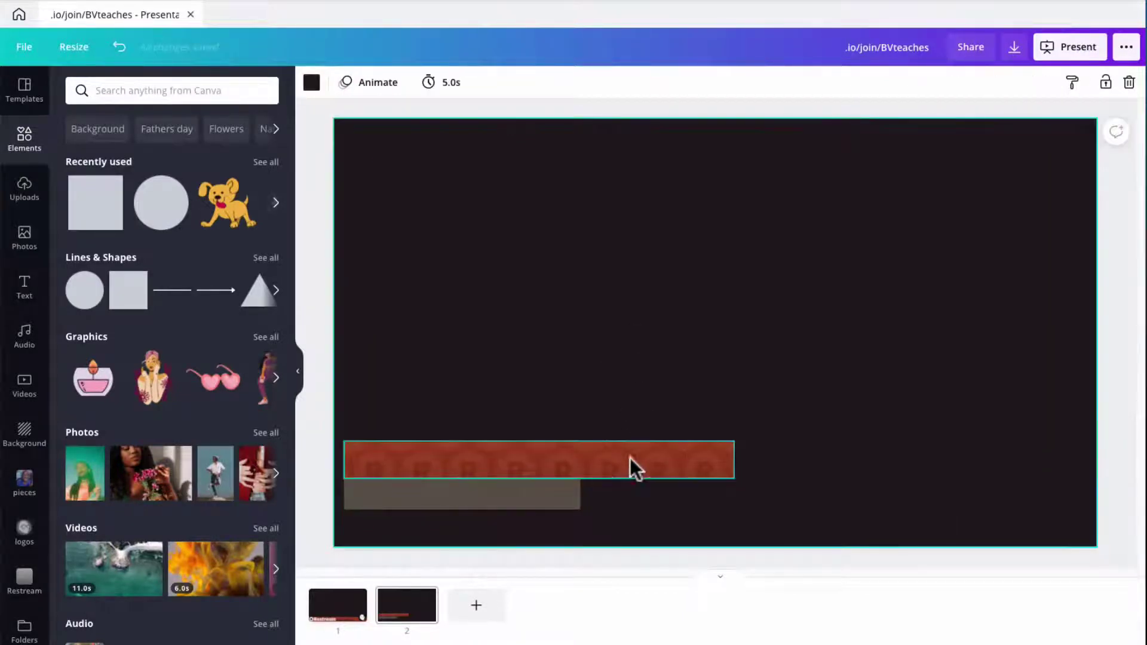
Narrow the orange bar to 594 wide and move it and the strip down together
click(630, 458)
drag(735, 460, 583, 488)
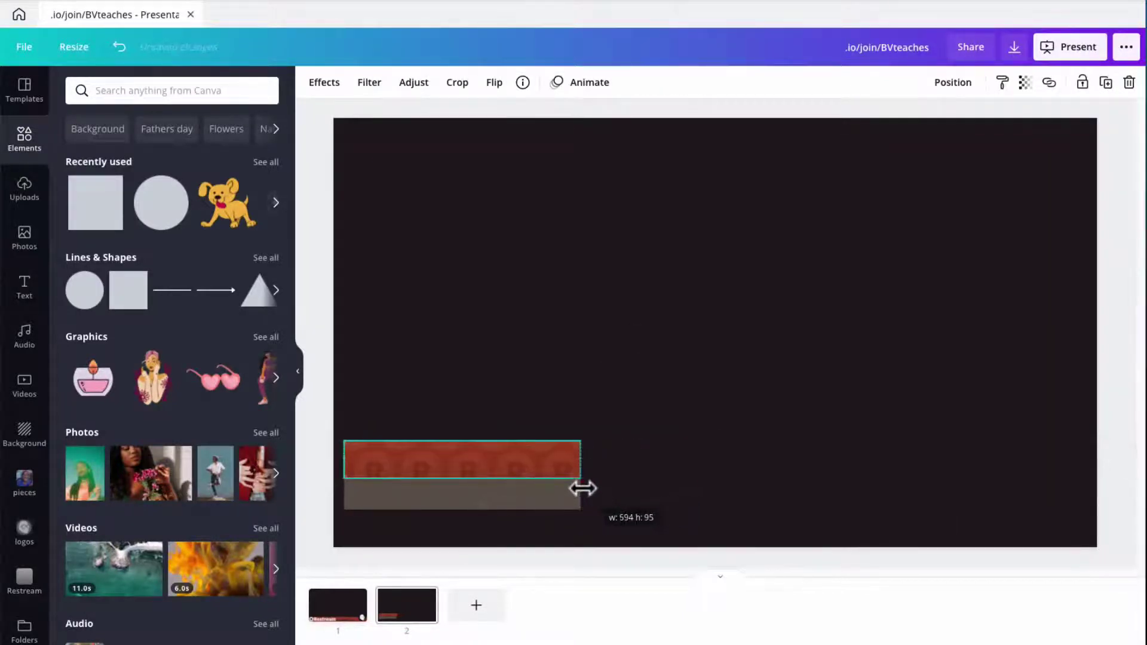
click(418, 414)
drag(408, 390, 523, 524)
click(747, 353)
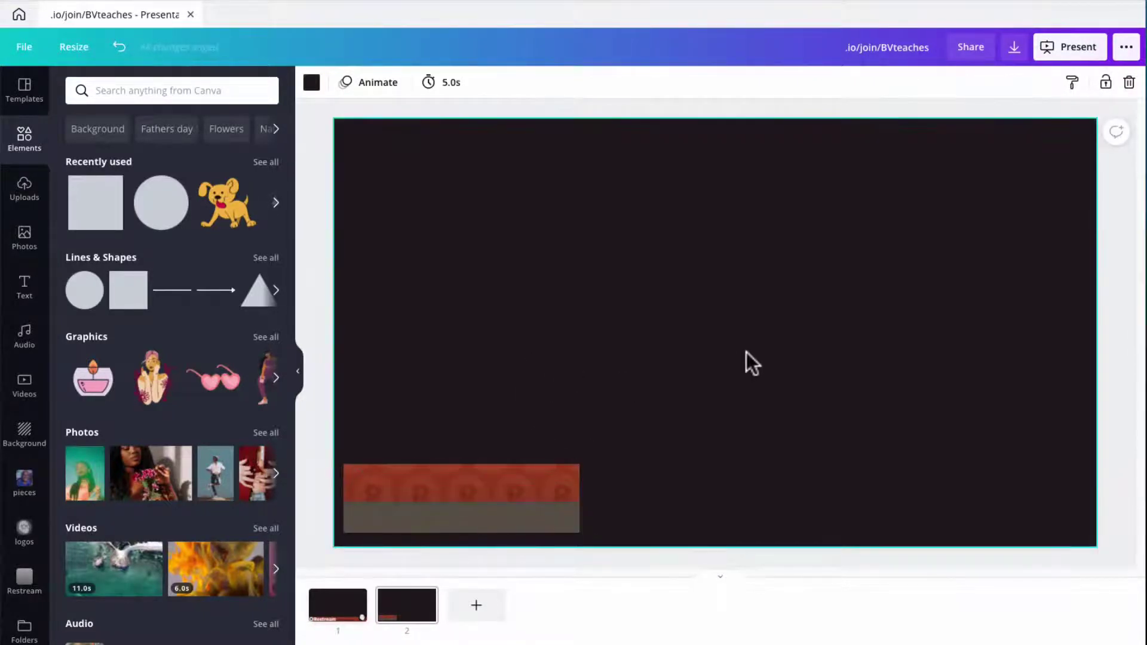
Colour the strip under the orange bar light grey
click(518, 521)
click(311, 83)
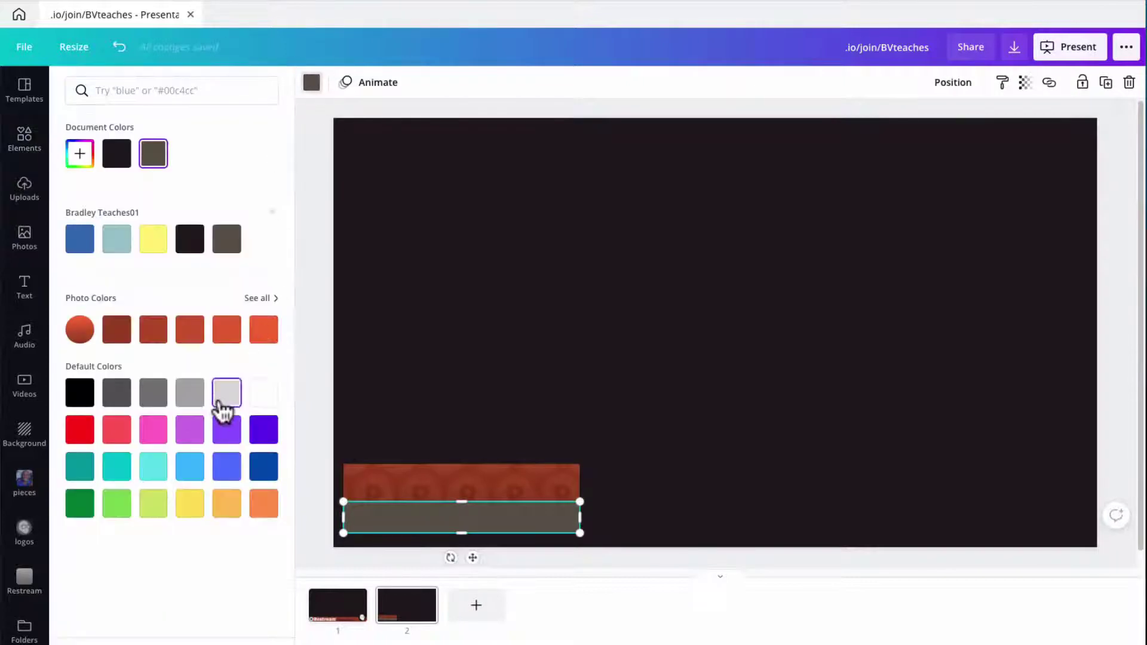
click(226, 393)
click(620, 326)
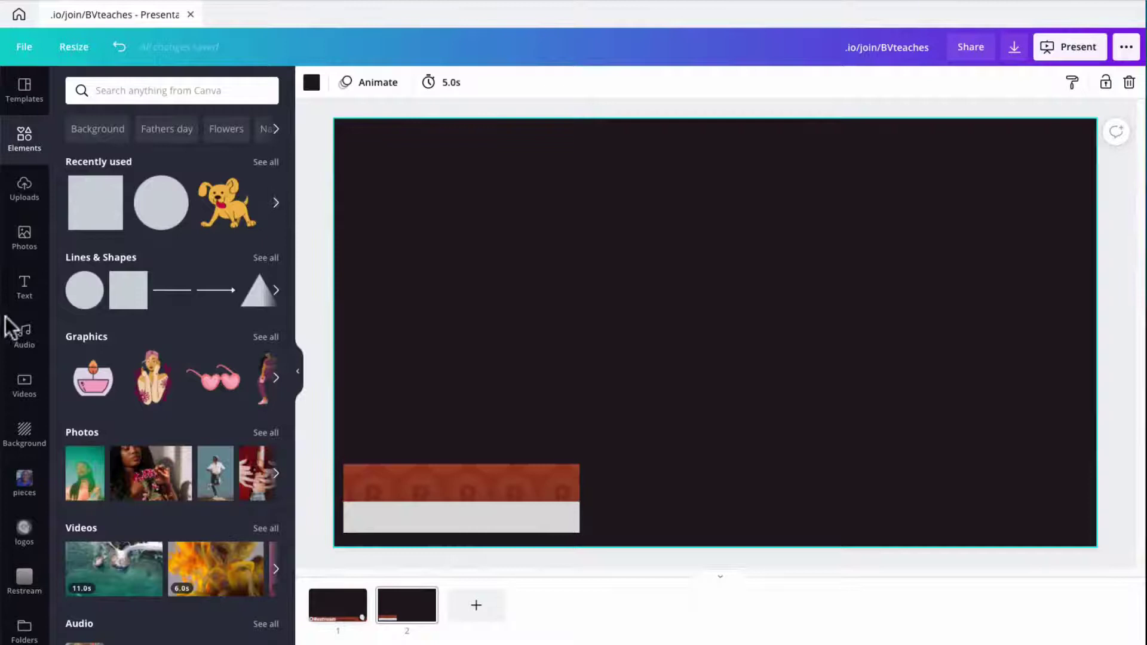
Add a heading reading 'BRADLEY TEACHES' and move it onto the orange bar
click(27, 291)
click(116, 157)
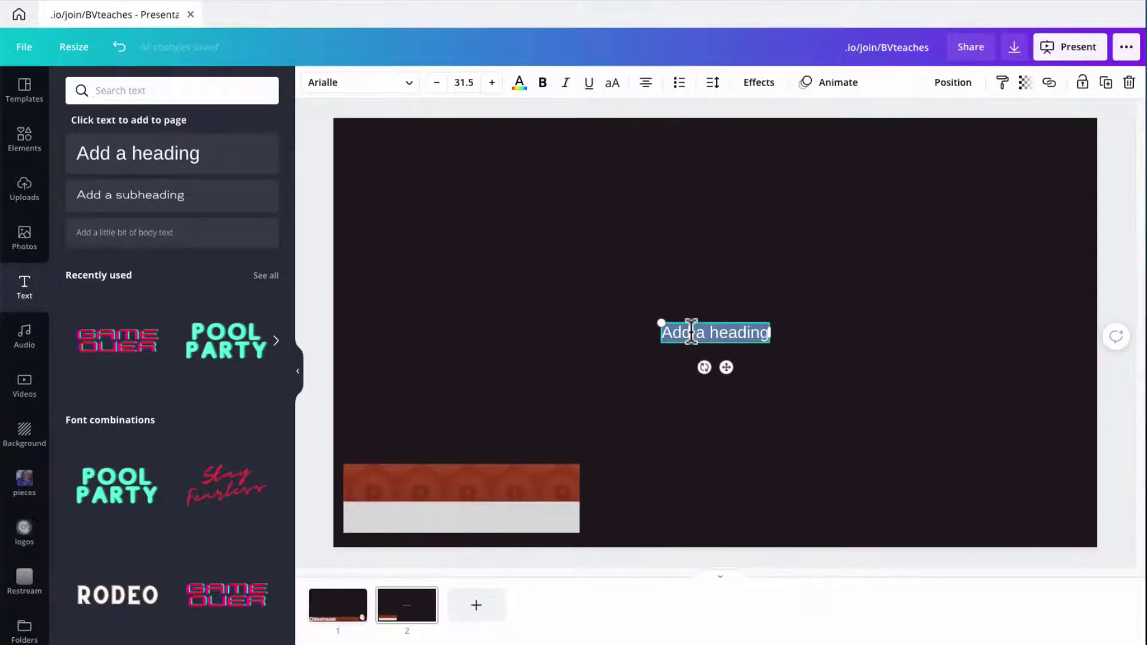
text(BRADLEY)
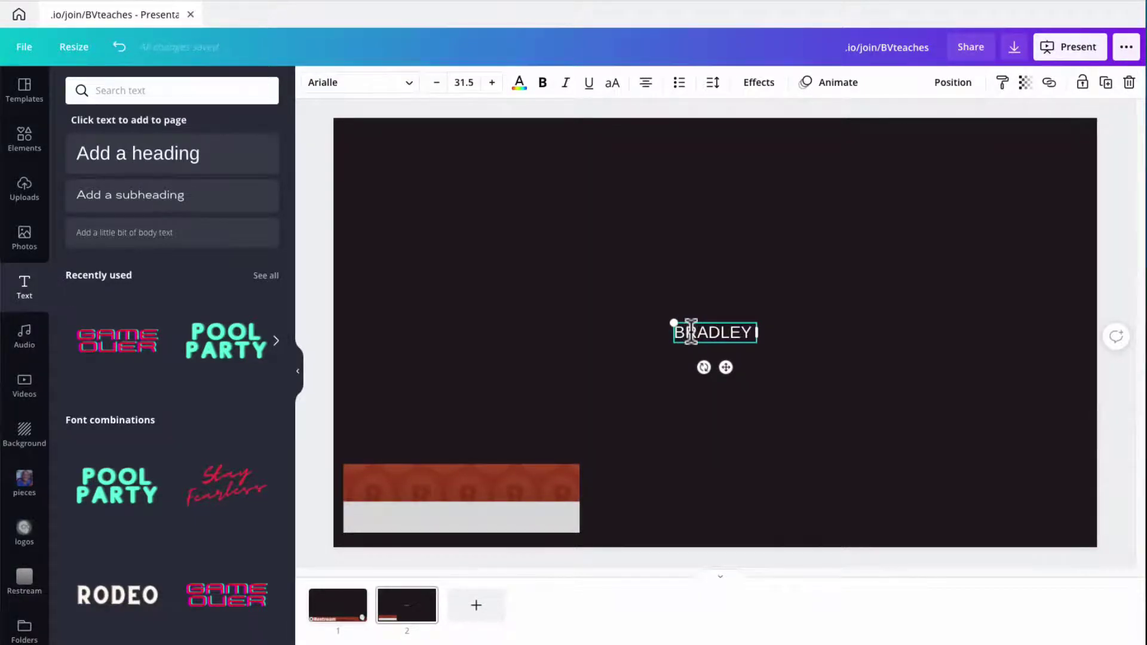
text( TEACHES)
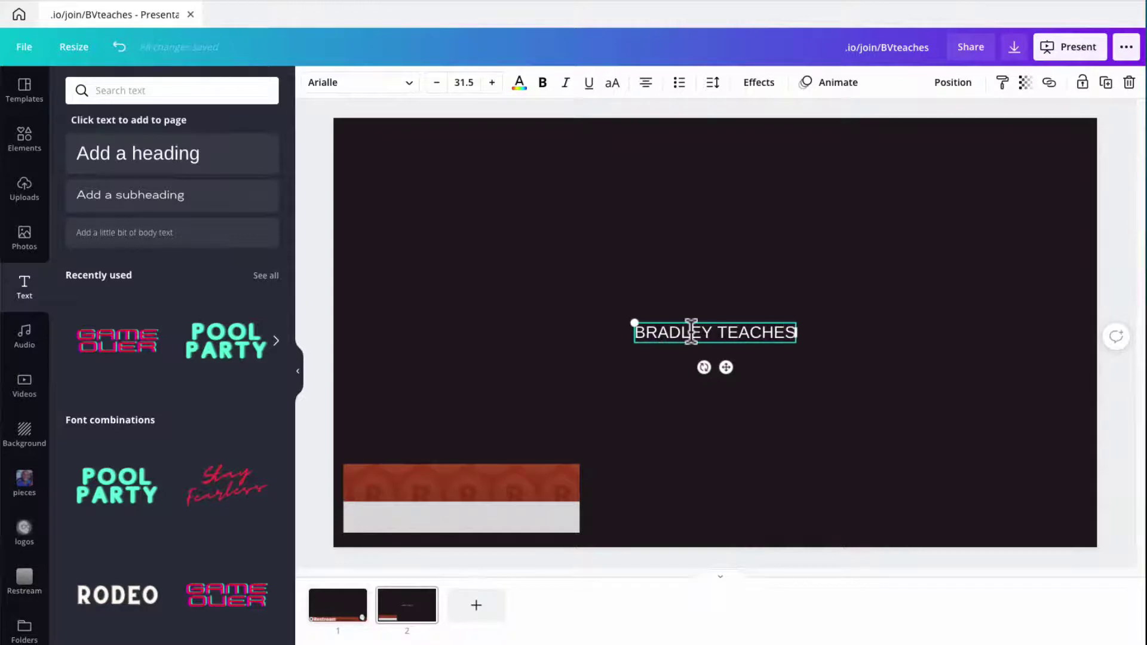
click(563, 279)
drag(720, 338, 438, 491)
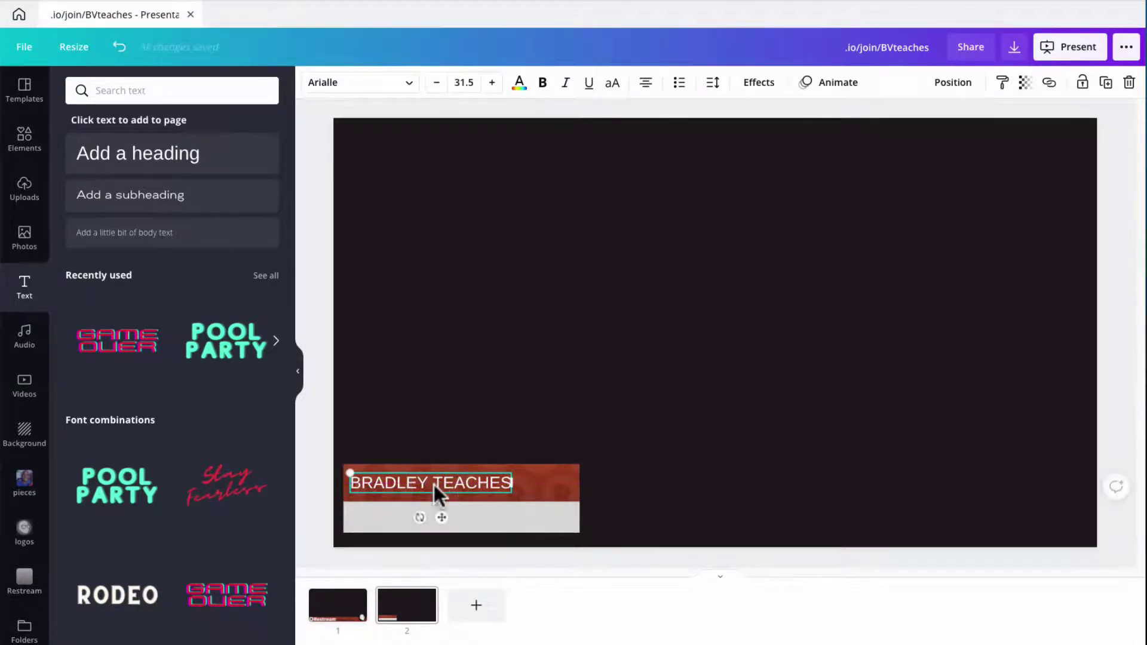
Make the BRADLEY TEACHES text bold at font size 48.5
double_click(437, 489)
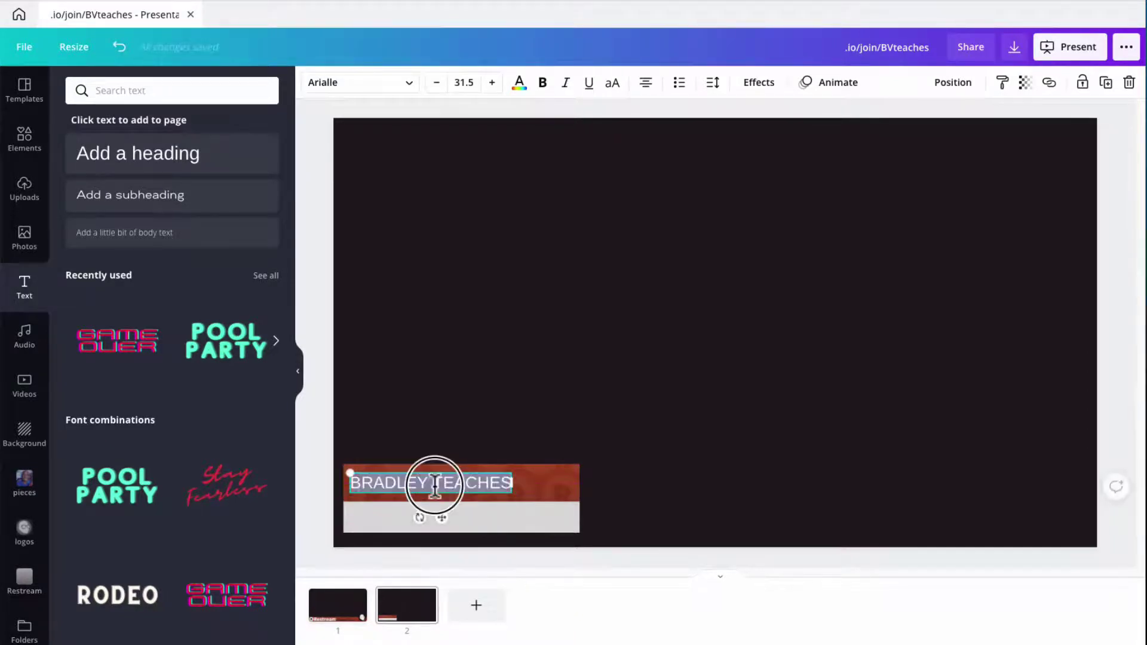
click(543, 83)
click(491, 84)
click(491, 84)
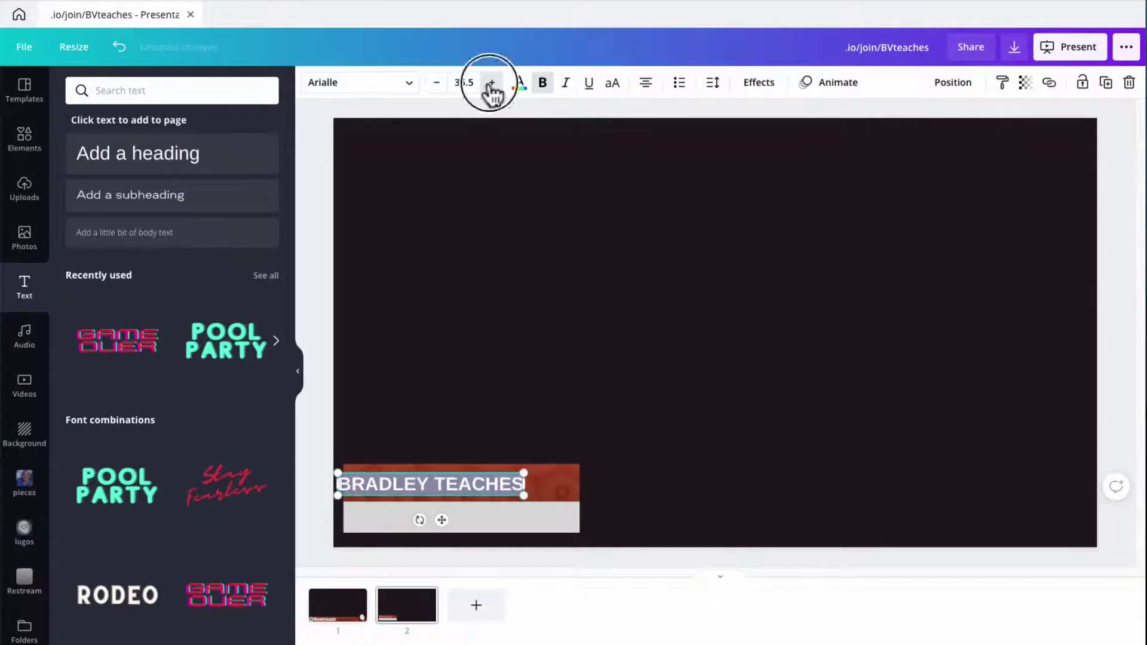
click(491, 83)
click(491, 84)
click(491, 84)
click(491, 84)
click(491, 84)
click(492, 83)
click(491, 84)
click(491, 84)
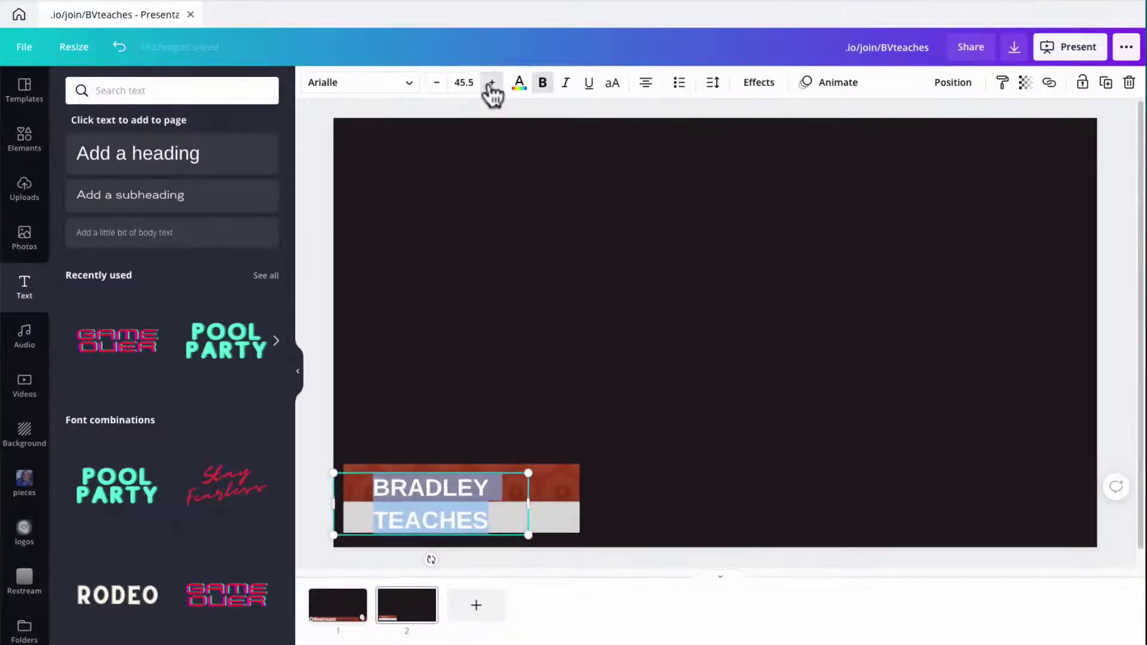
click(491, 84)
click(491, 84)
click(491, 84)
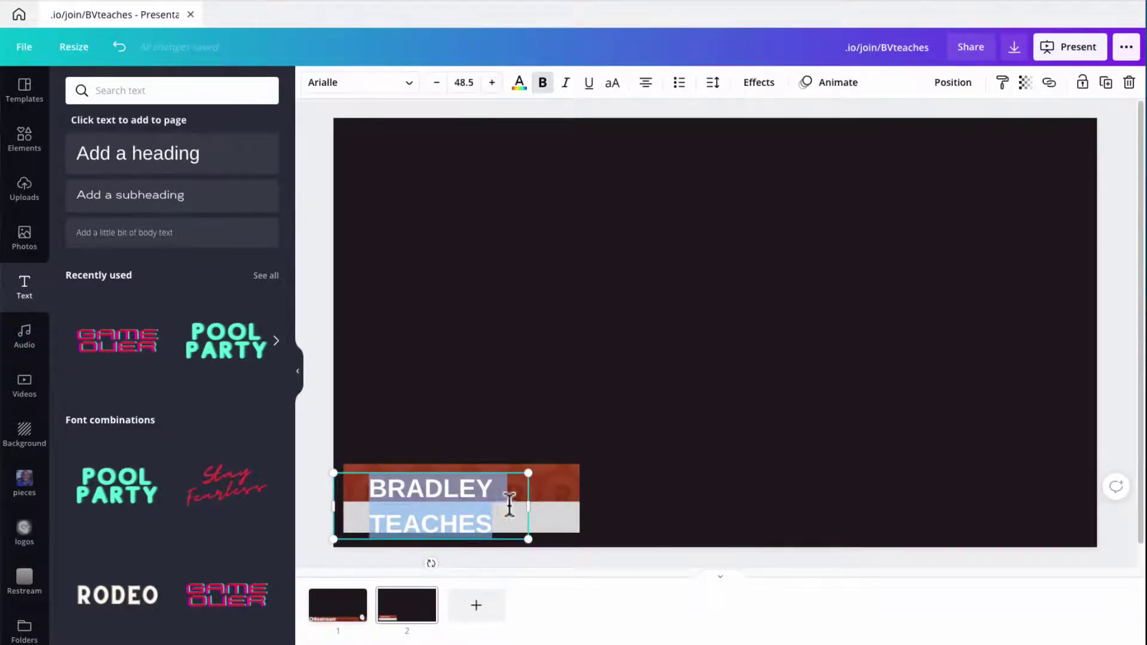
Widen the name's text box to fit one line and nudge it into place
drag(529, 505, 619, 470)
click(605, 380)
drag(453, 492, 462, 487)
Stretch the orange bar and grey strip to 685 wide beneath the full name
click(474, 396)
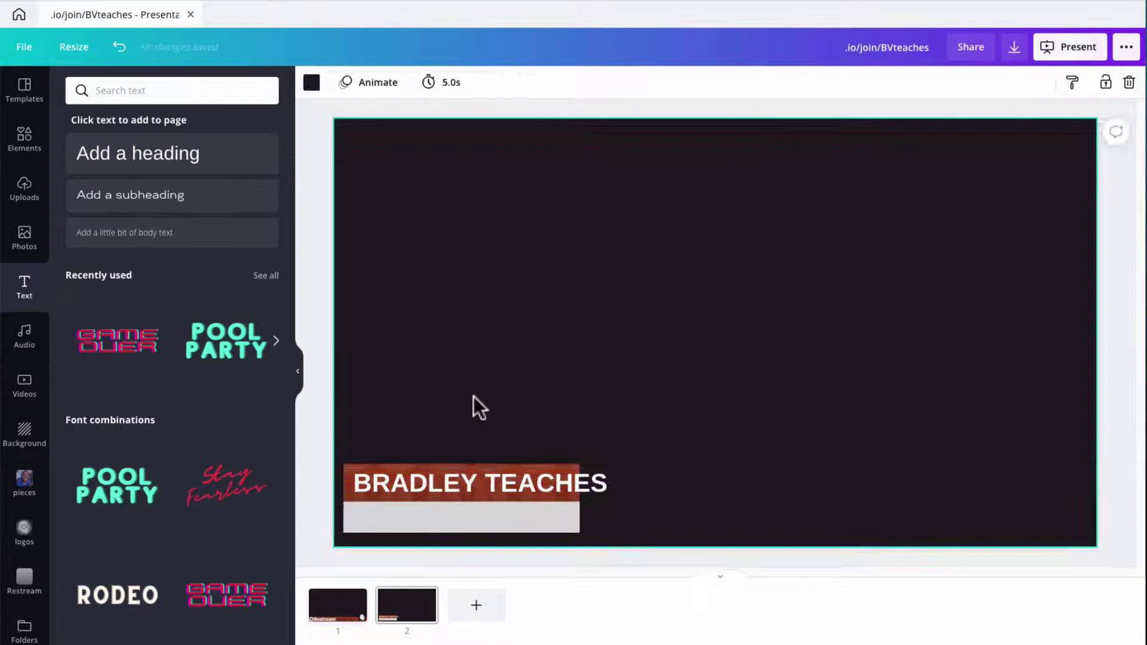
click(507, 464)
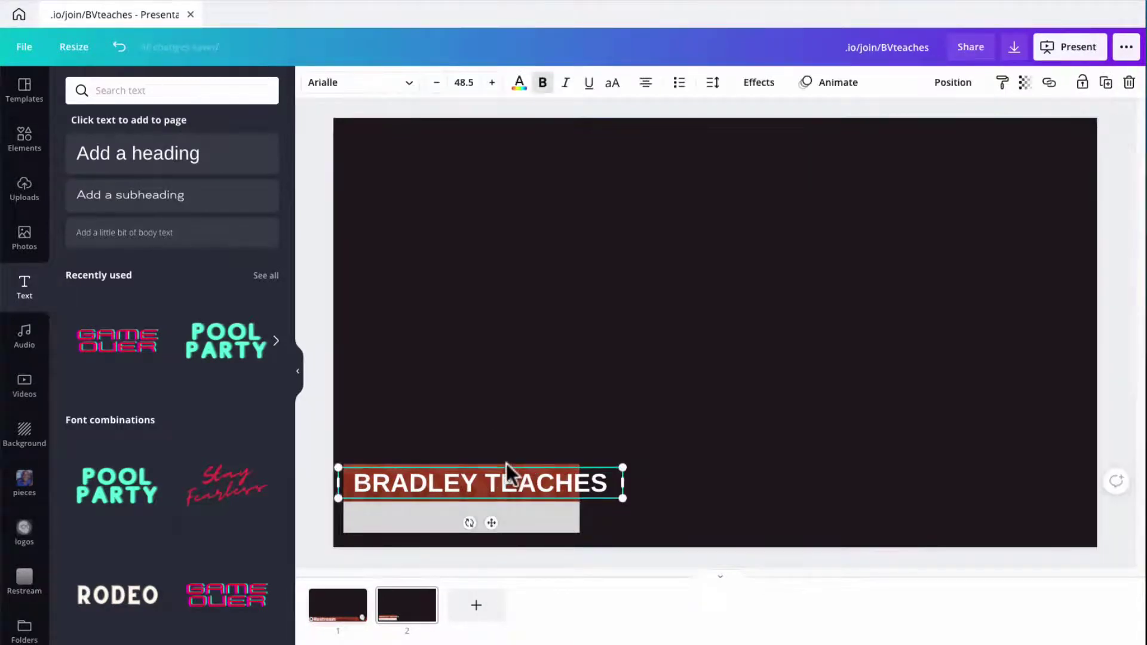
click(507, 462)
click(556, 483)
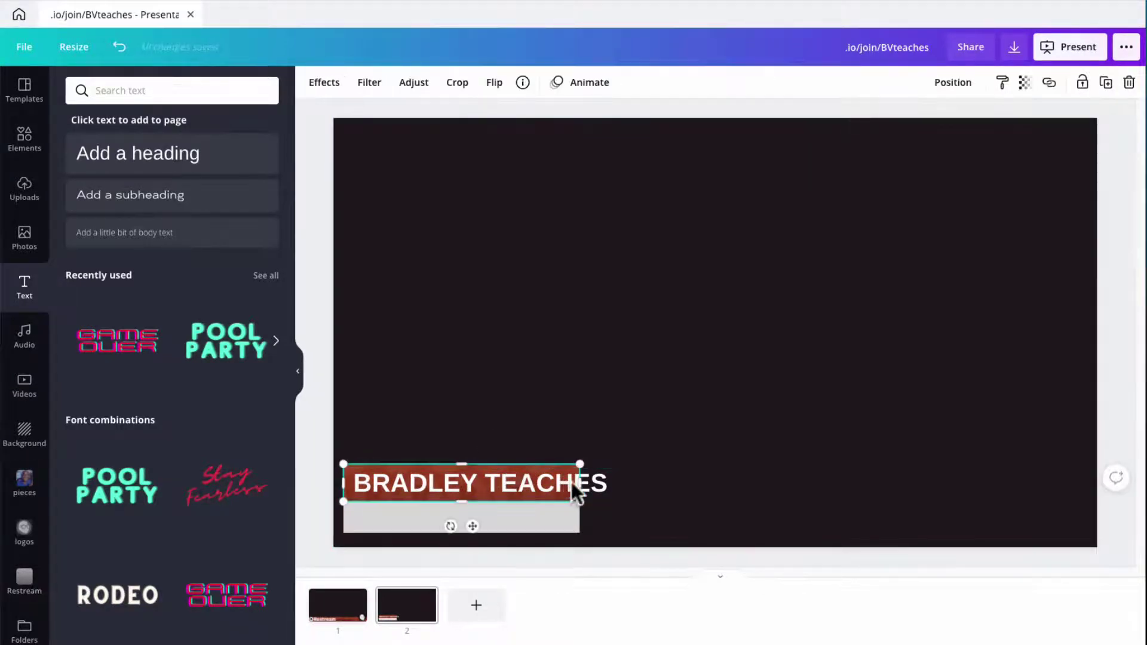
drag(578, 482, 611, 476)
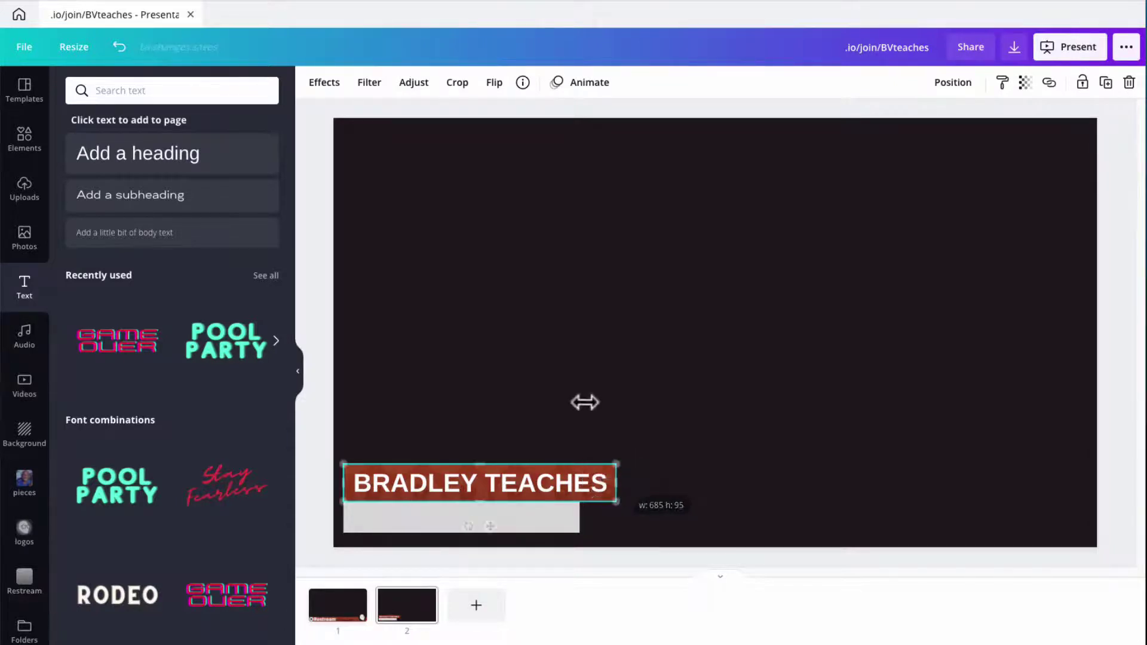
click(518, 526)
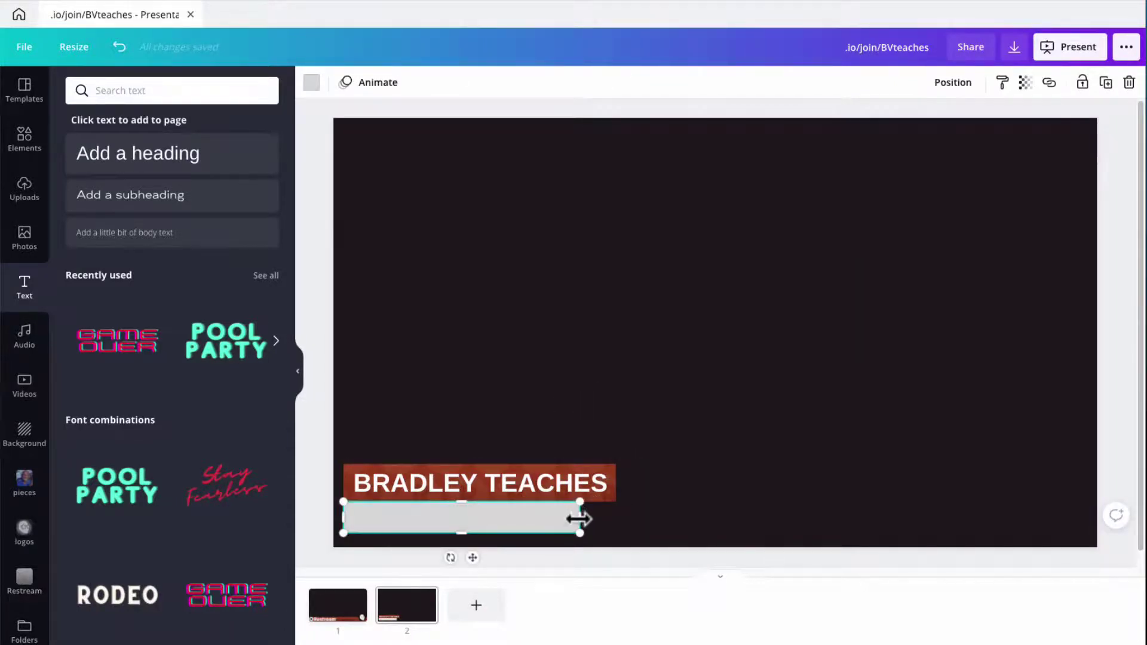
drag(578, 519, 611, 513)
Duplicate the name text and retype the copy as 'The Video Graphics Guru'
click(468, 487)
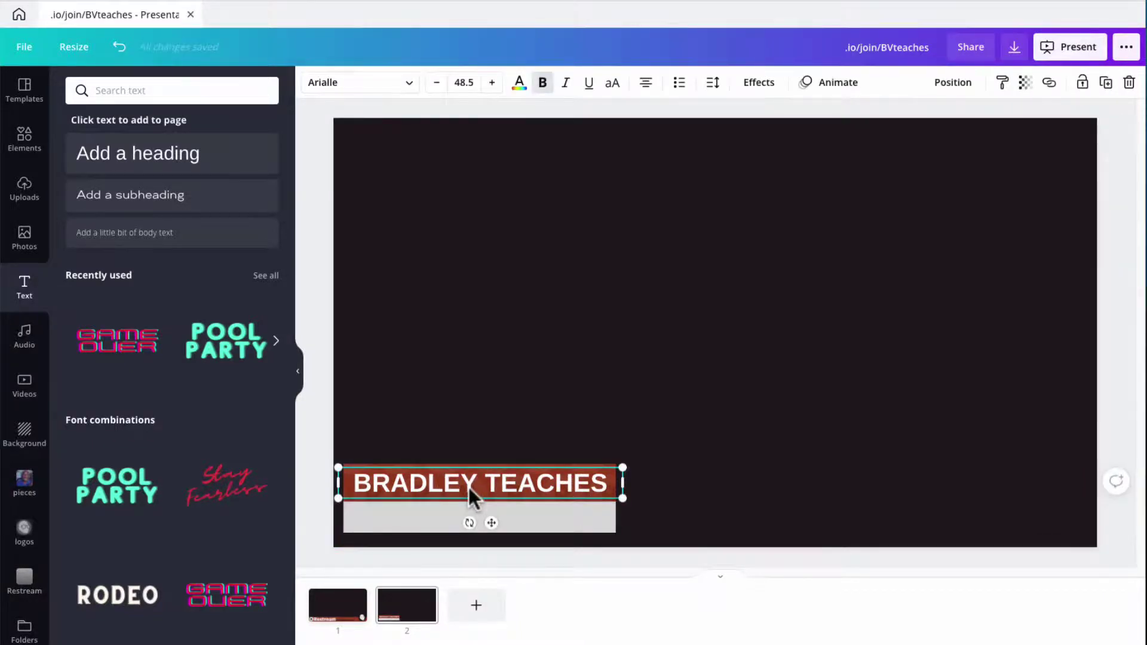
key(ctrl+d)
drag(478, 493, 550, 359)
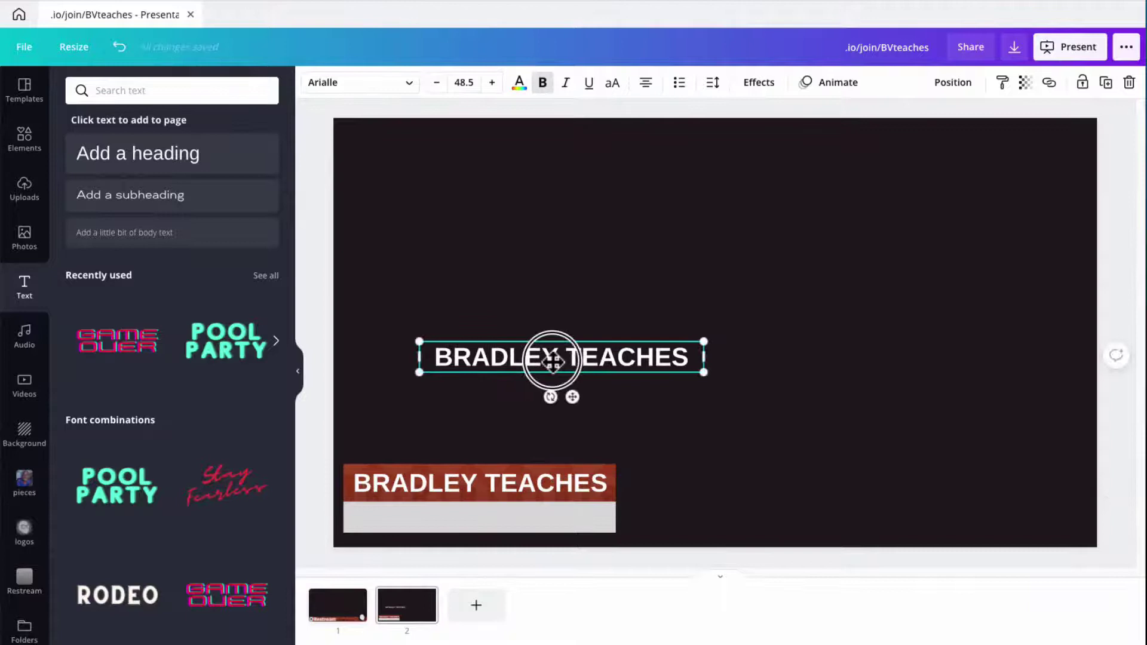
double_click(552, 360)
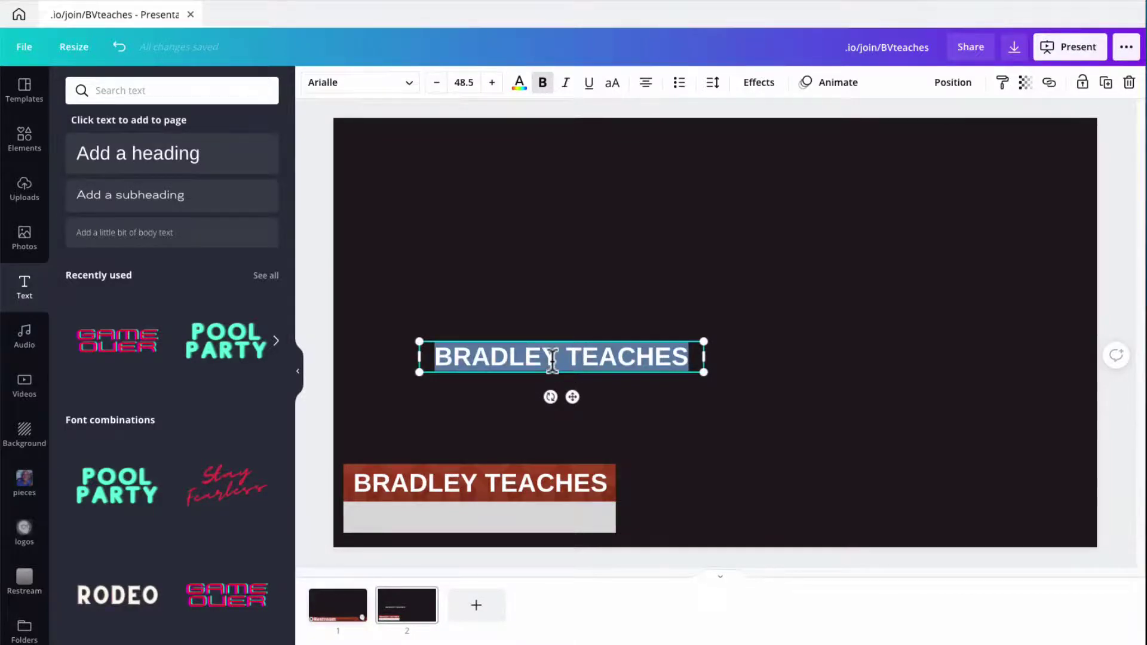
text(The Vido)
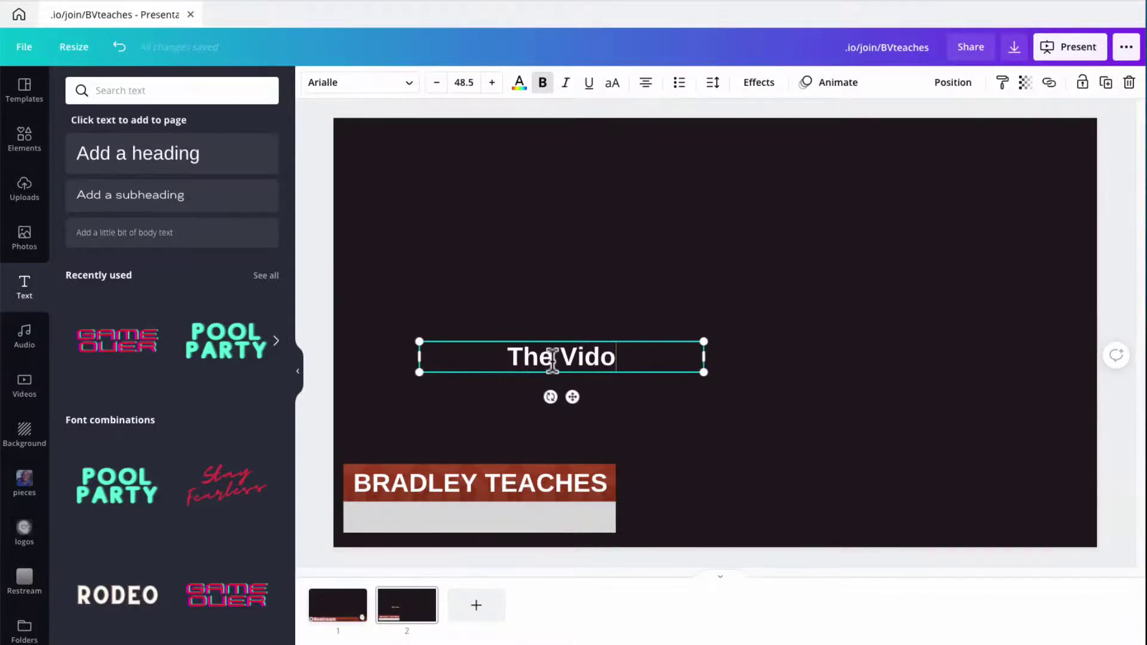
key(BackSpace)
text(eo Gr)
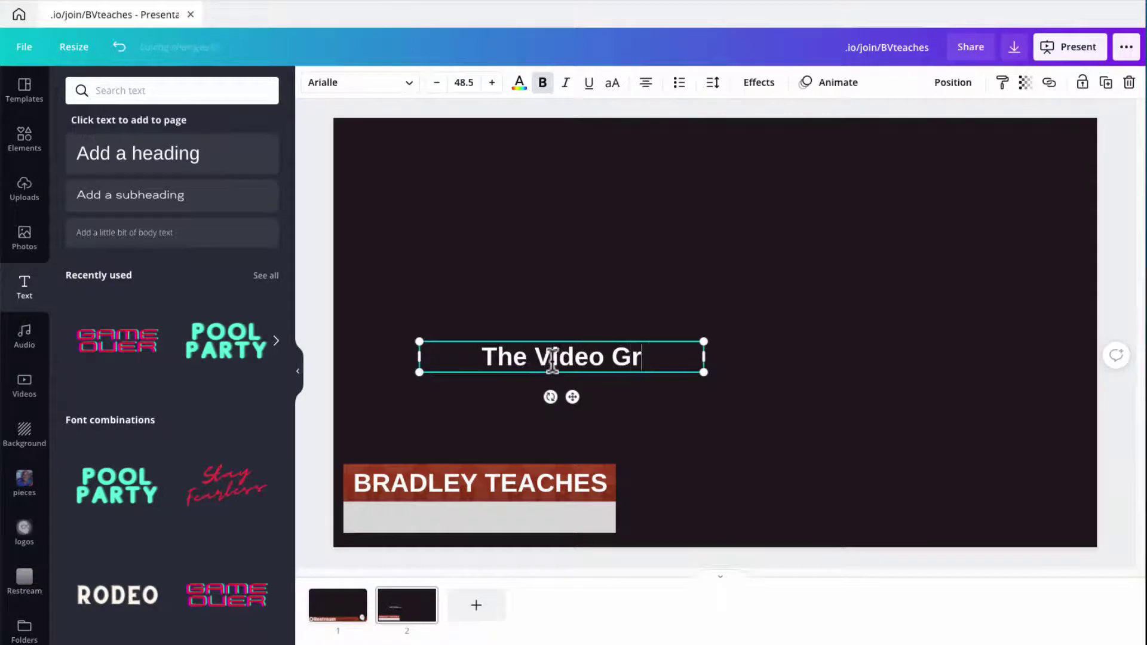
text(aphics Guru)
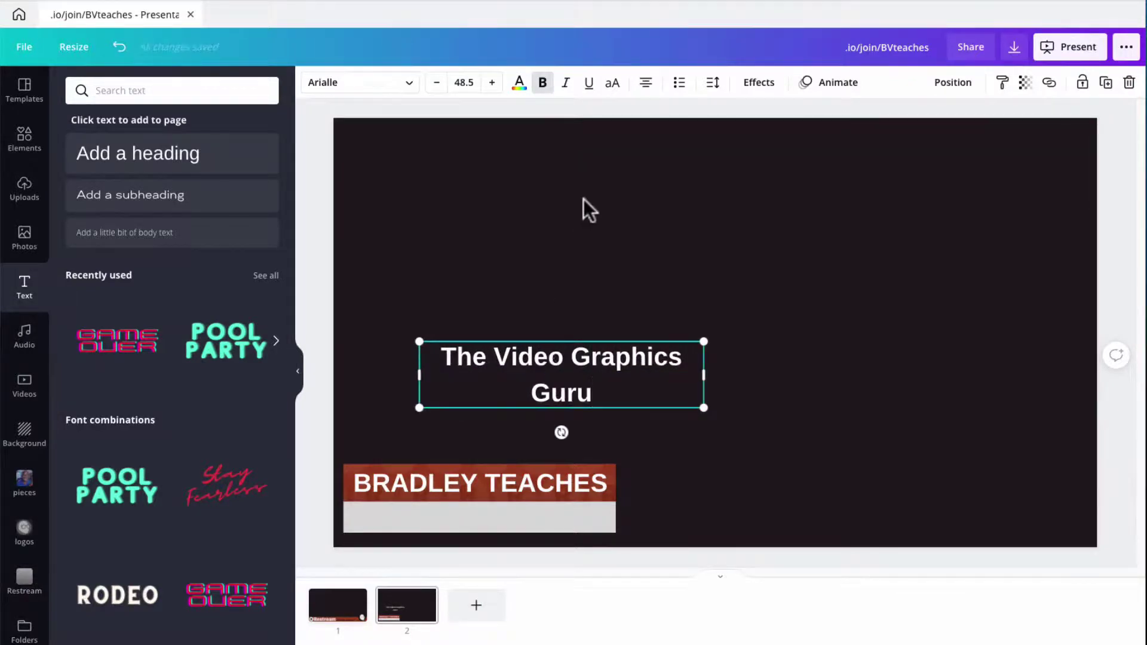
Reduce the subtitle to size 33.5 and make it the dark document colour
triple_click(568, 366)
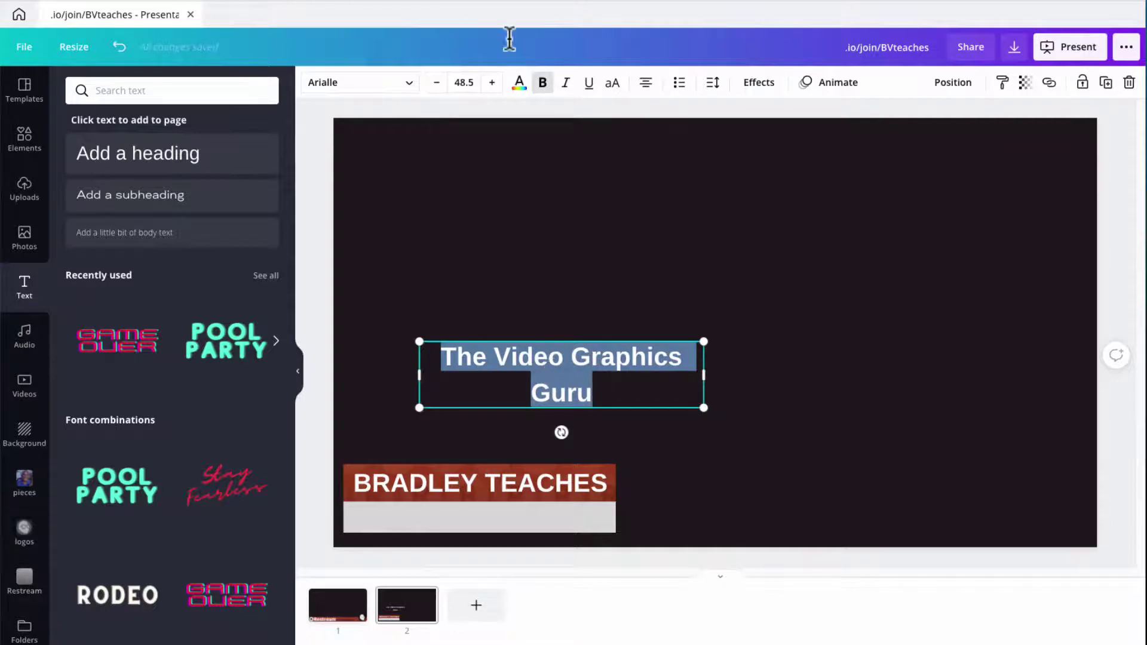
click(437, 83)
click(436, 83)
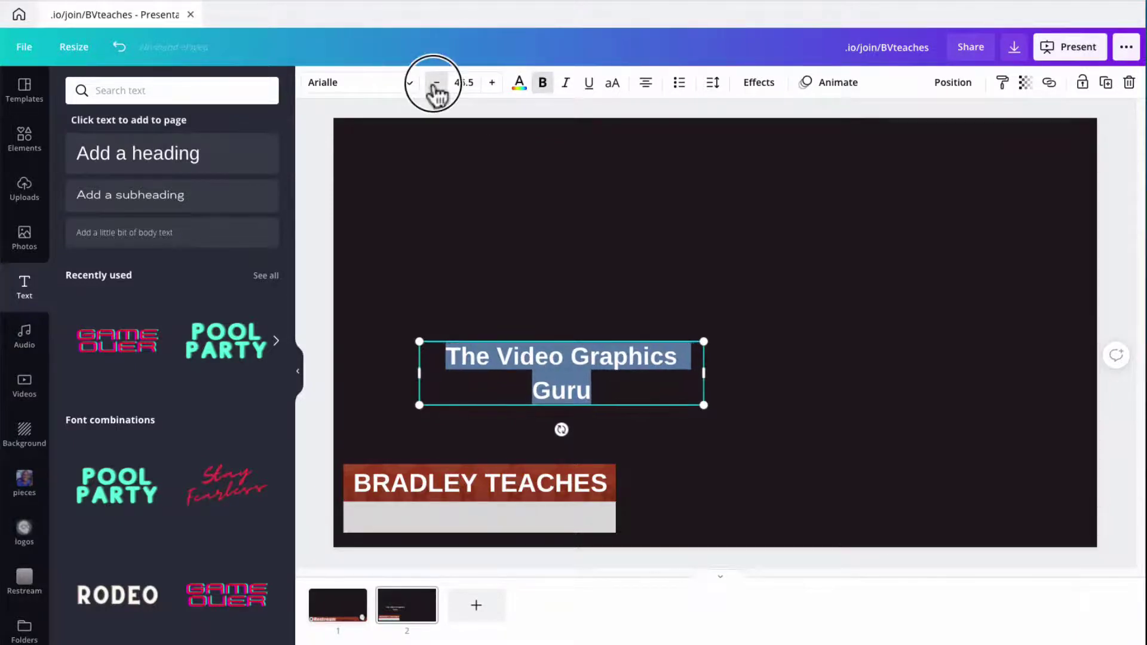
click(436, 83)
click(436, 83)
click(436, 83)
click(436, 83)
click(436, 83)
click(436, 83)
click(436, 83)
click(437, 83)
click(436, 83)
click(436, 83)
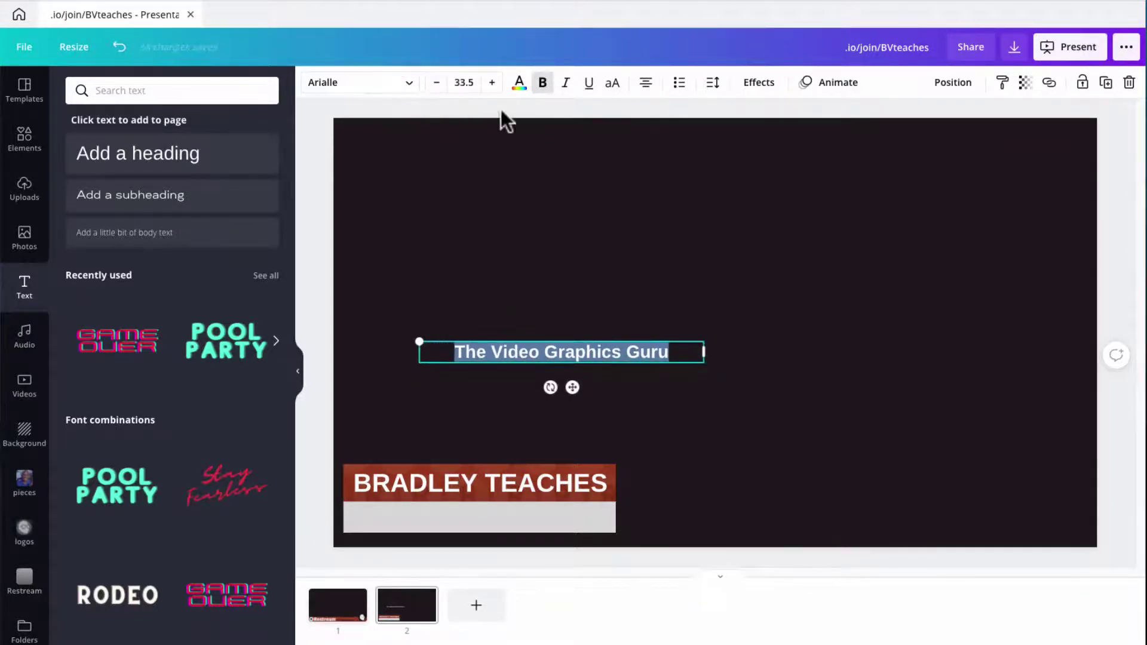
click(521, 84)
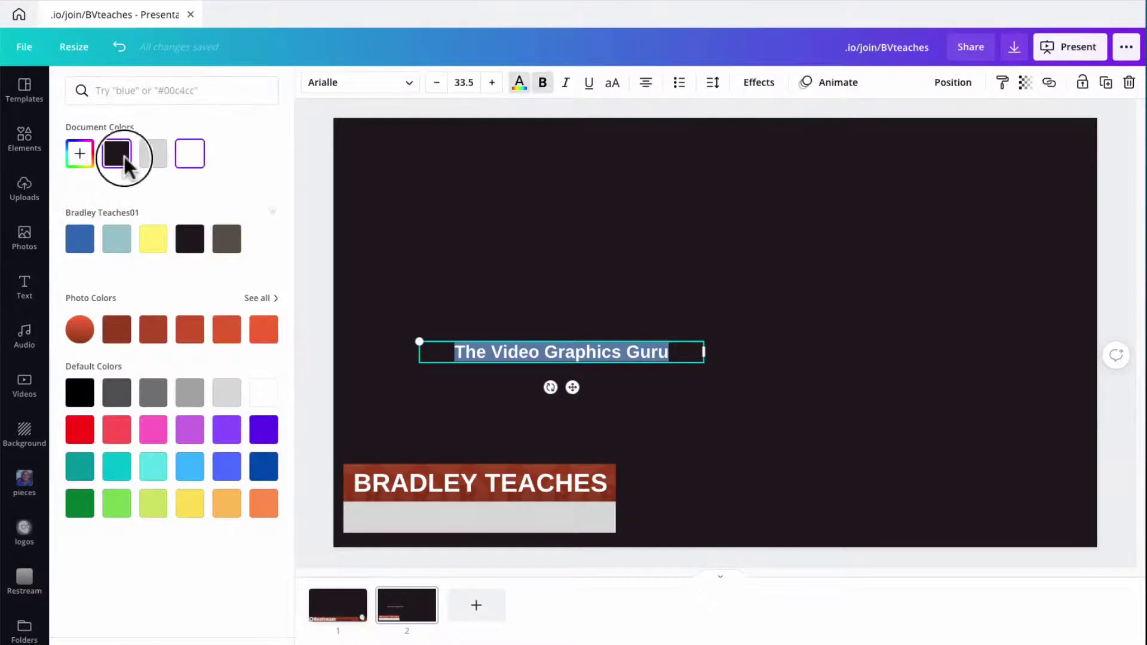
click(116, 154)
Place the subtitle on the grey bar and narrow its box to match
click(681, 292)
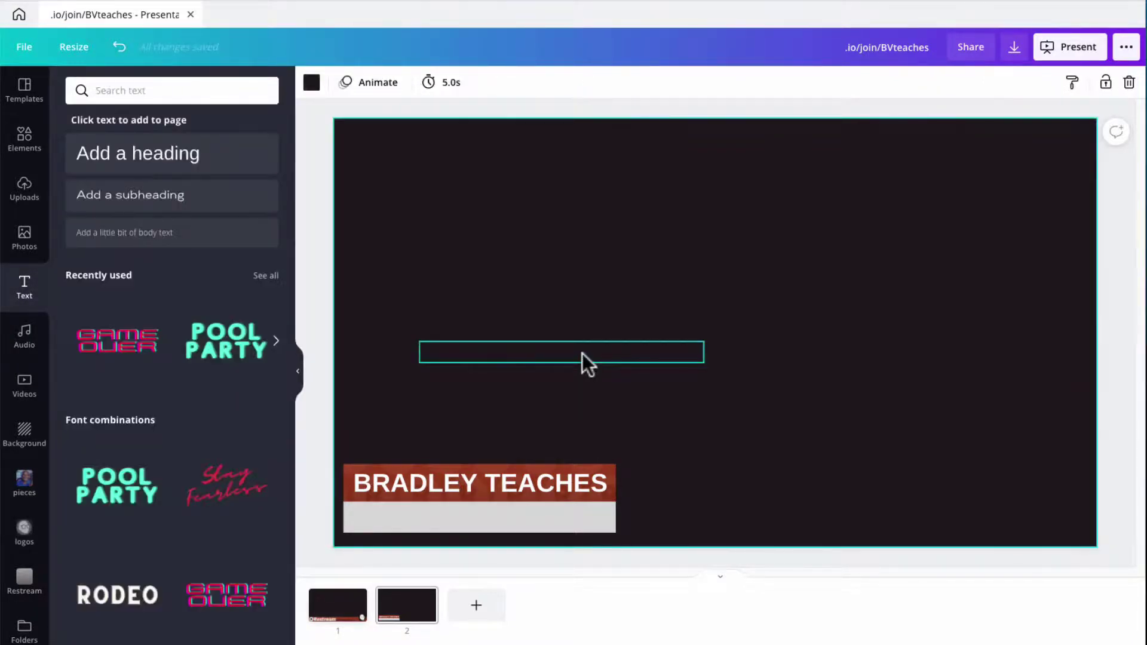
drag(583, 359, 550, 512)
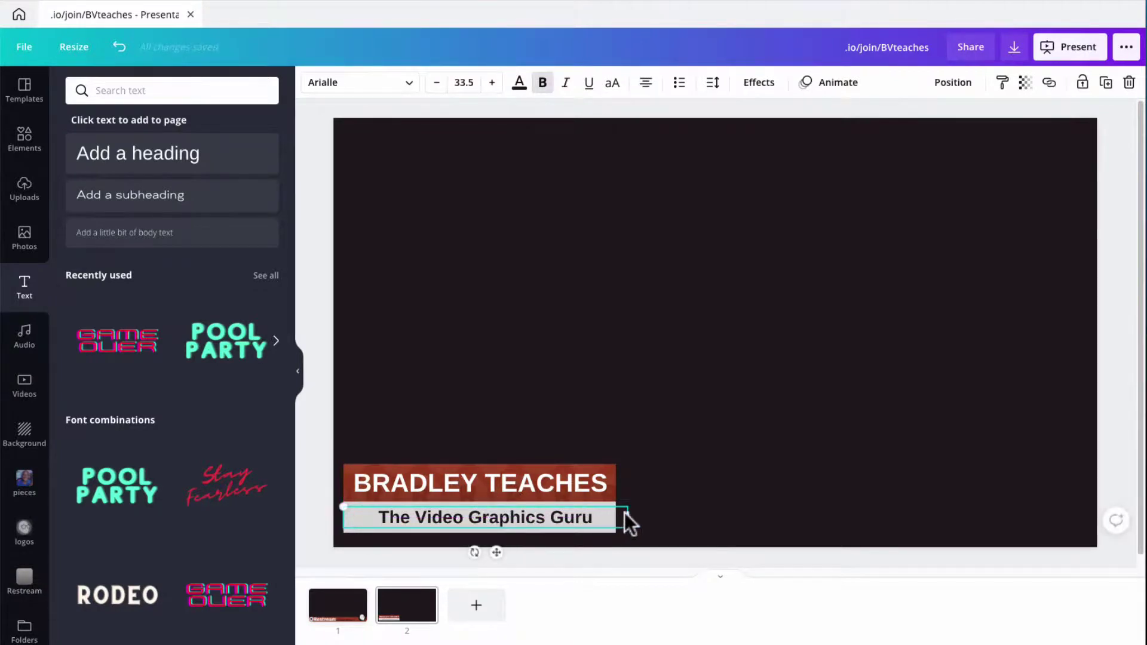
drag(627, 519, 620, 494)
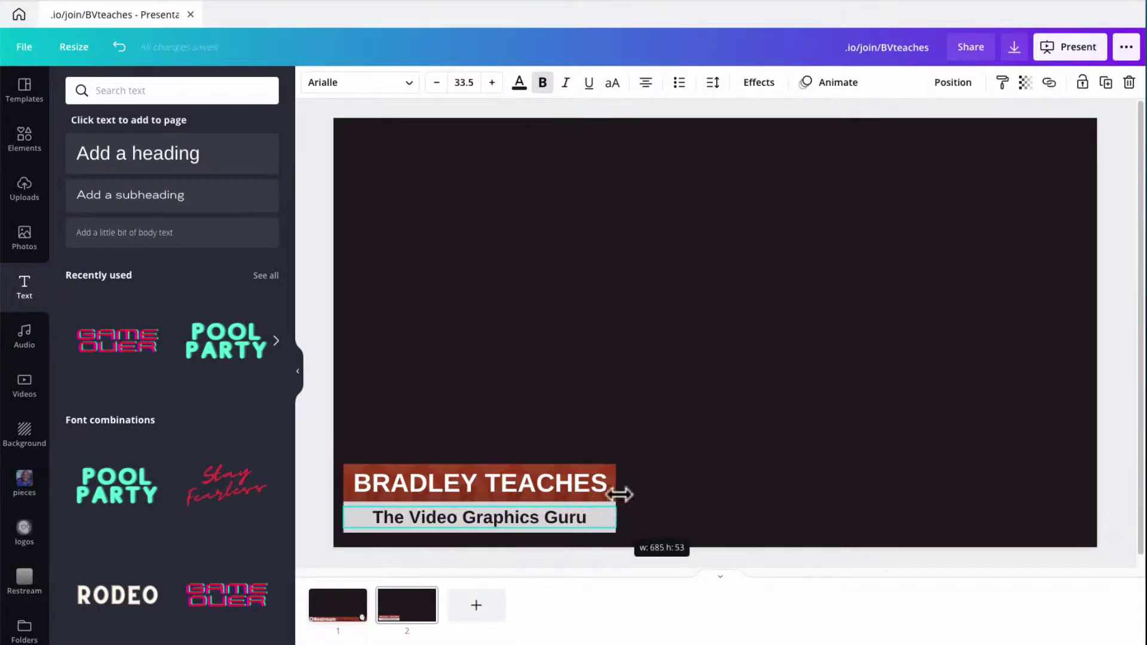
click(655, 366)
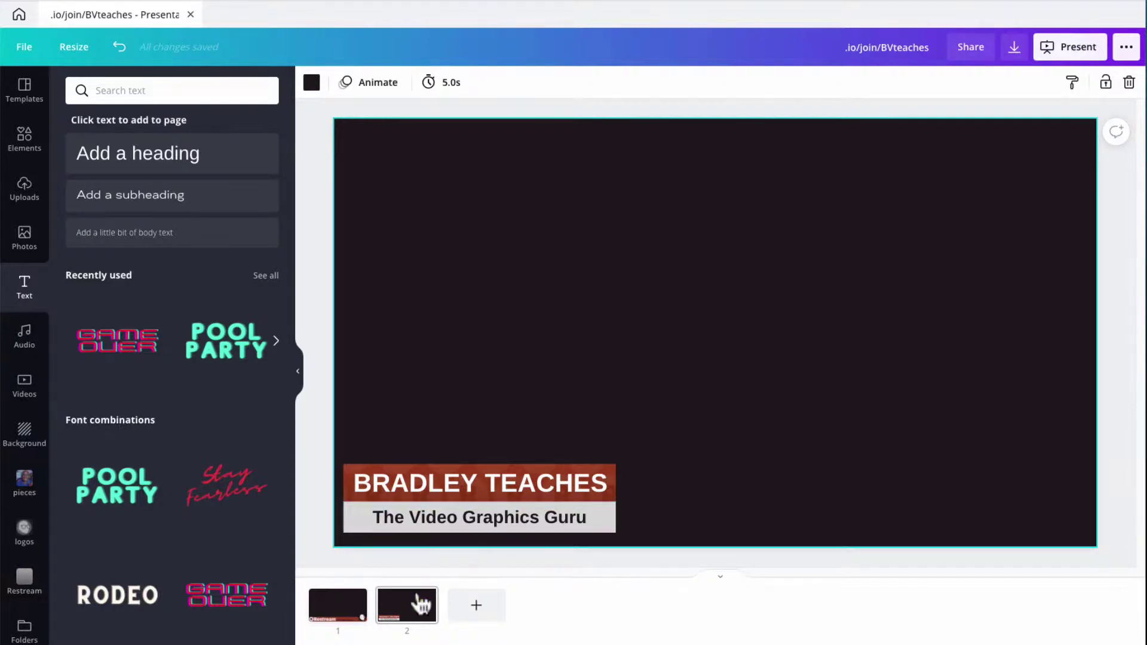
click(406, 622)
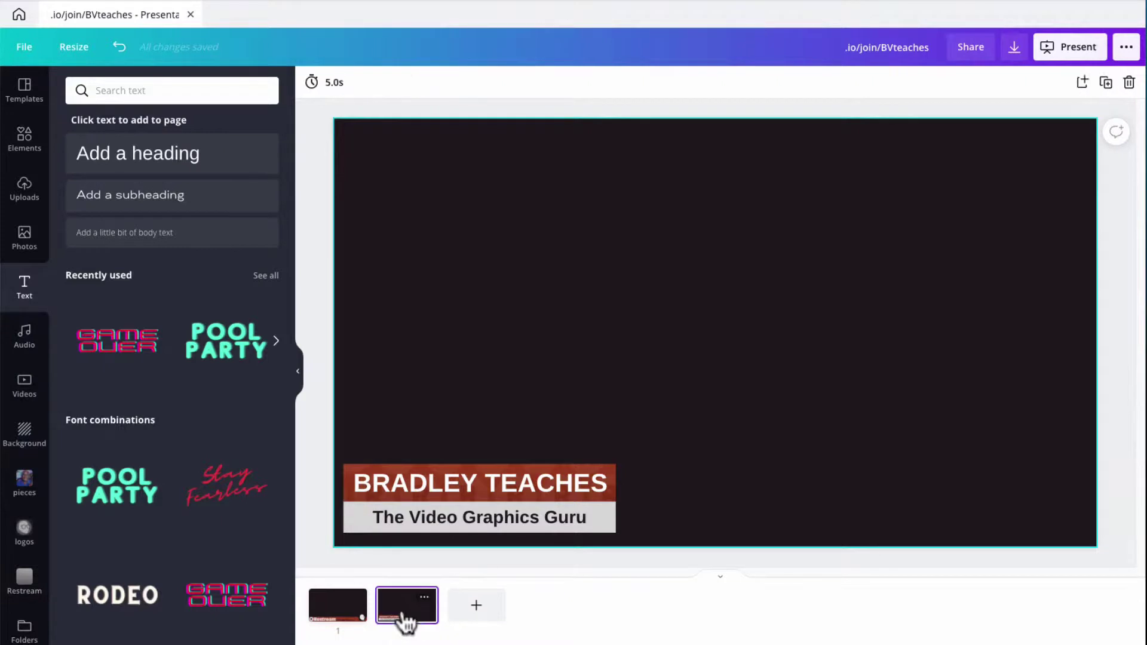
Return to slide 1, showing the orange Restream call-to-action band, URL text and glasses-avatar logo
click(353, 612)
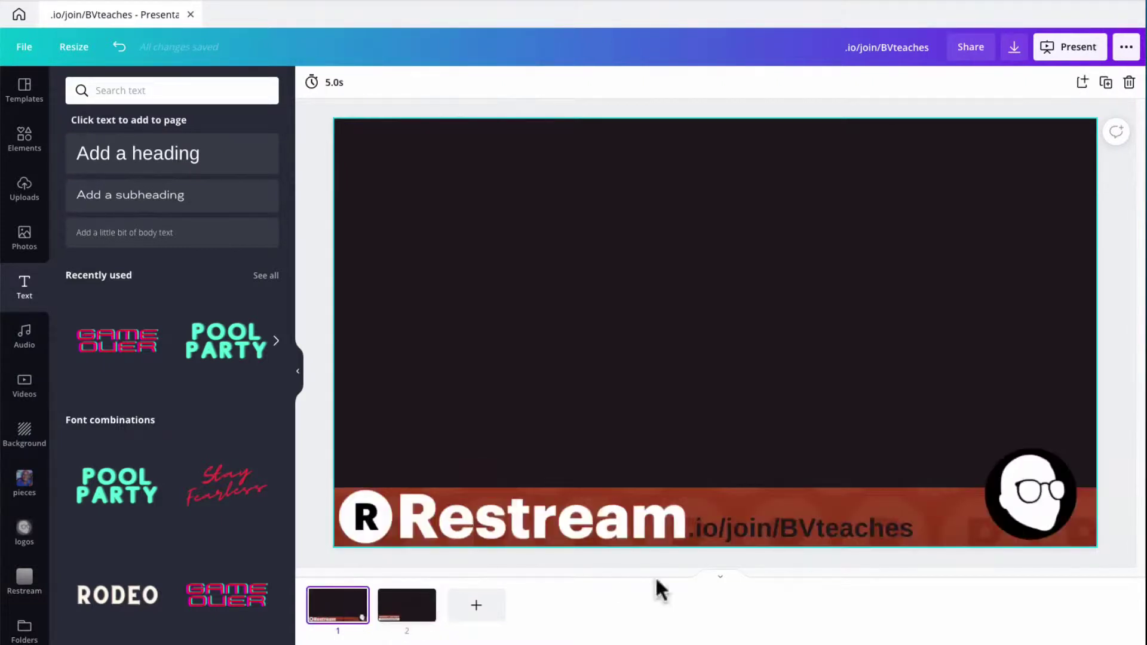